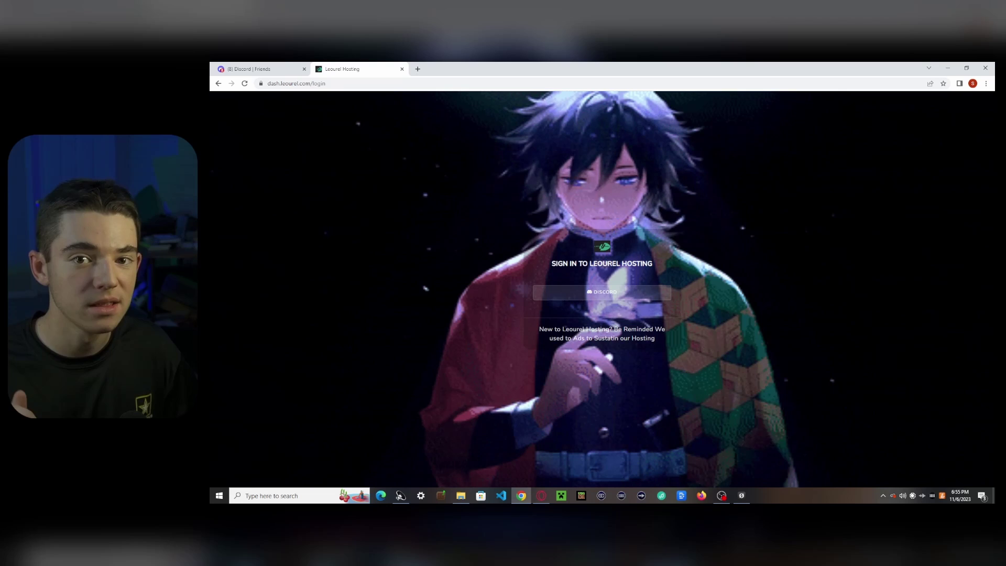
# Step: Sign in to Leourel Hosting through Discord and authorize its access to the Discord account
pyautogui.click(601, 292)
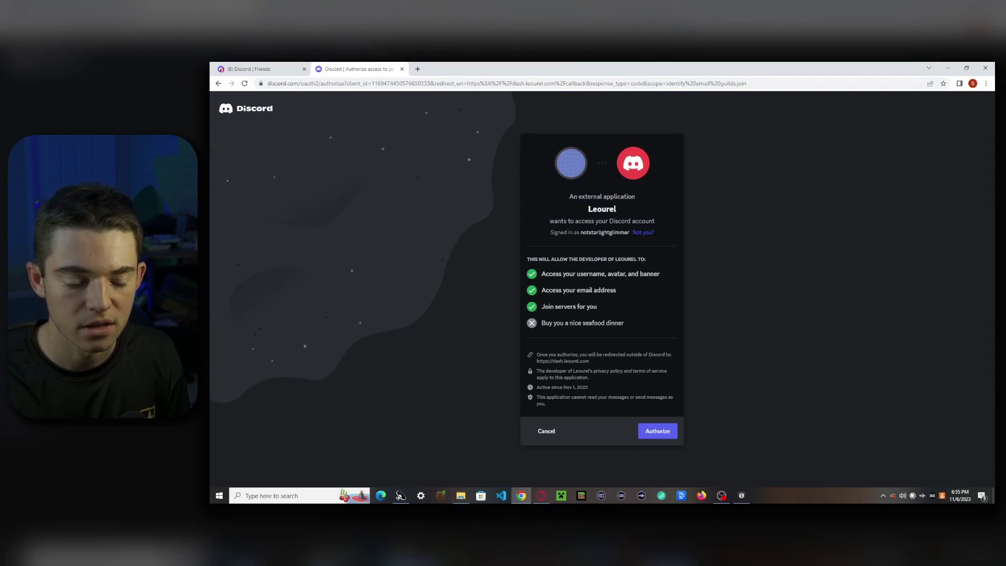
pyautogui.click(658, 431)
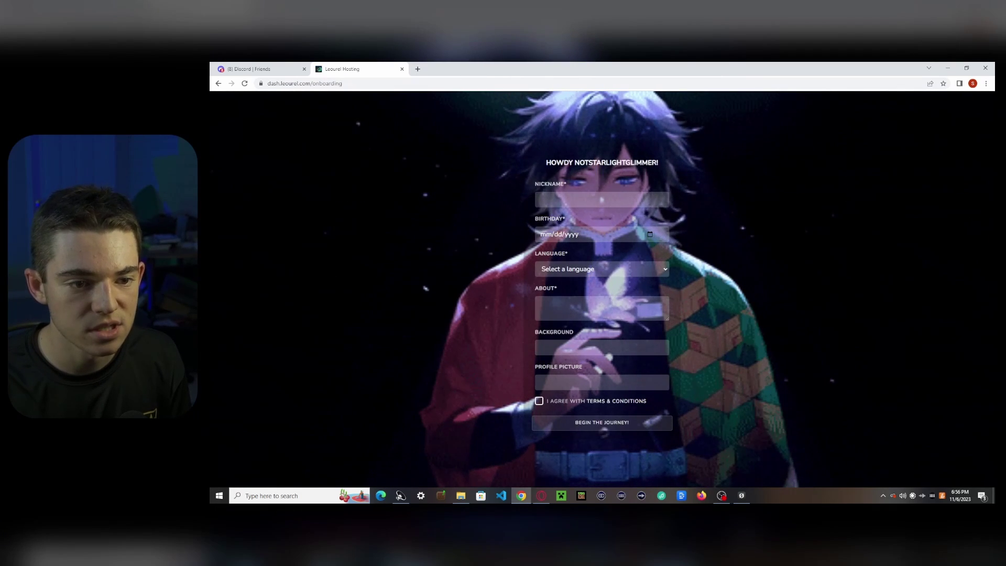
# Step: Fill in the onboarding profile with nickname joincraftedsmp, the birthday, language English [EN-US] and about text "ip: craftedsmp.xyz port: 19132"
pyautogui.write('joincraftedsmp')
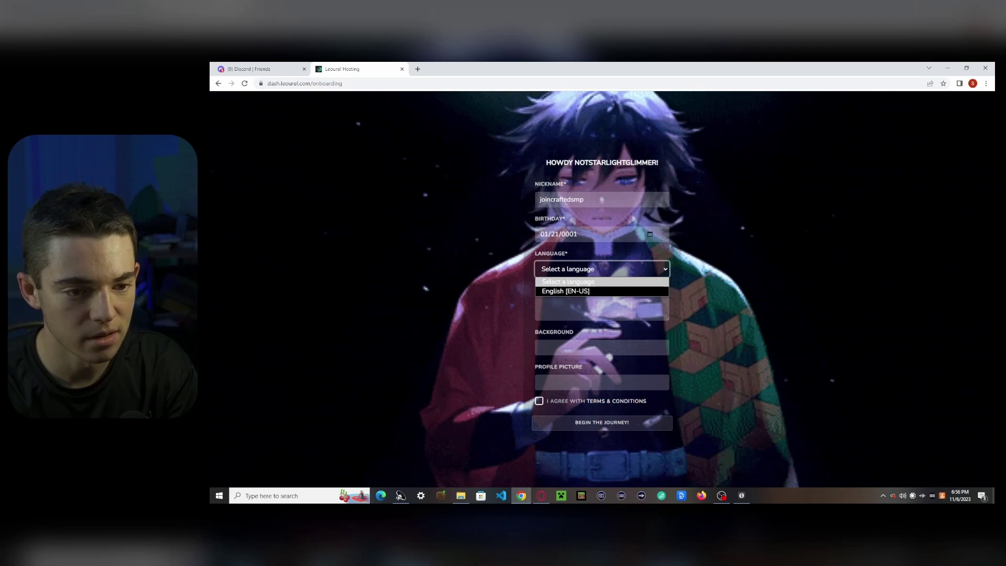
pyautogui.press('Tab')
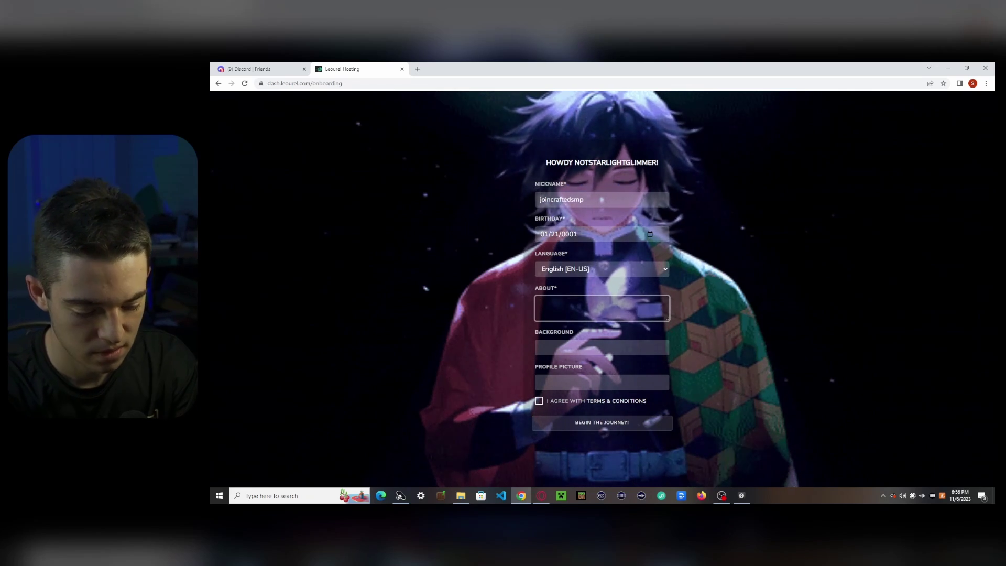
pyautogui.write('t: 19132')
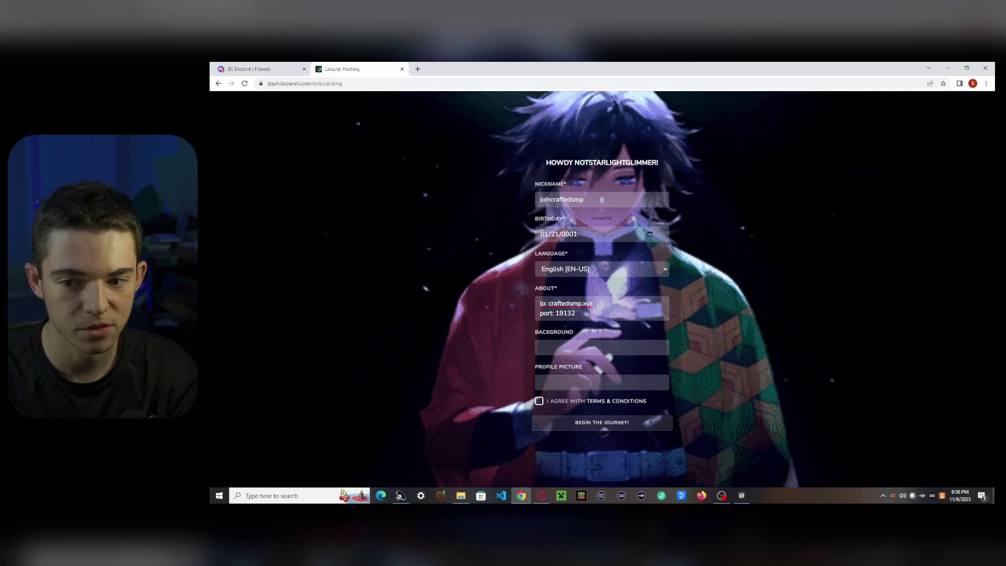
pyautogui.press('Tab')
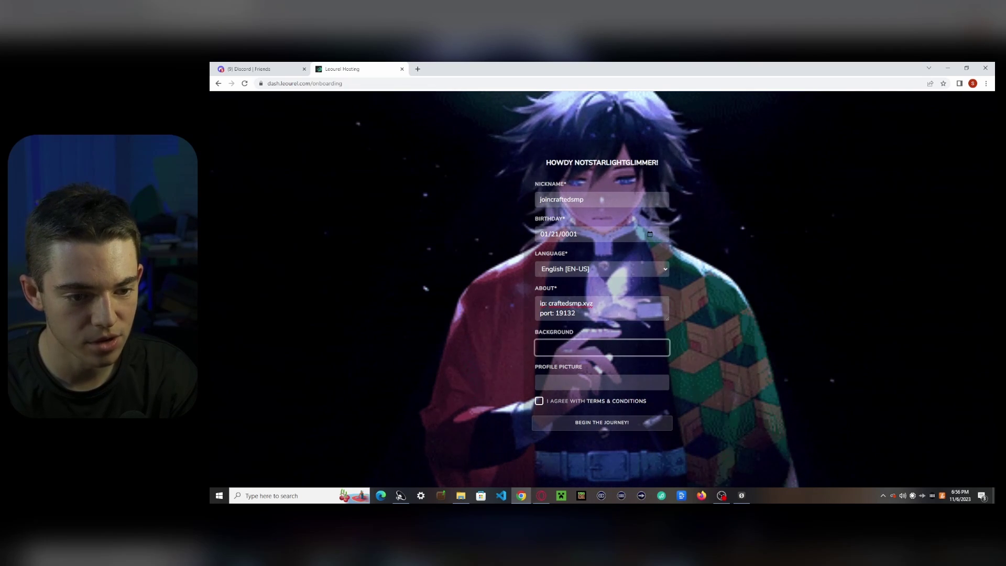
# Step: Leave the background and profile picture blank, agree to the terms and conditions, and submit the onboarding form
pyautogui.press('Tab')
pyautogui.press('Tab')
pyautogui.press('space')
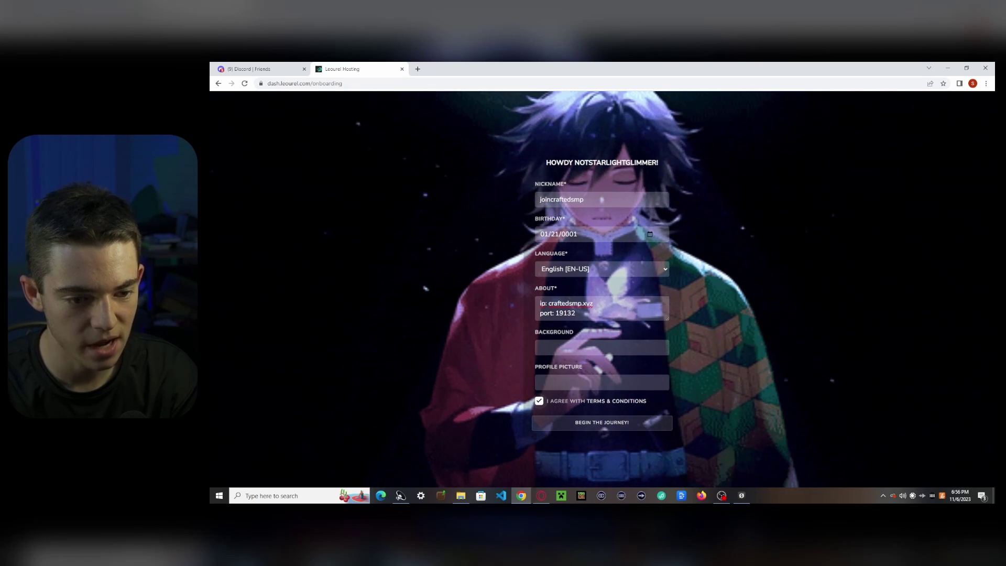
pyautogui.press('Tab')
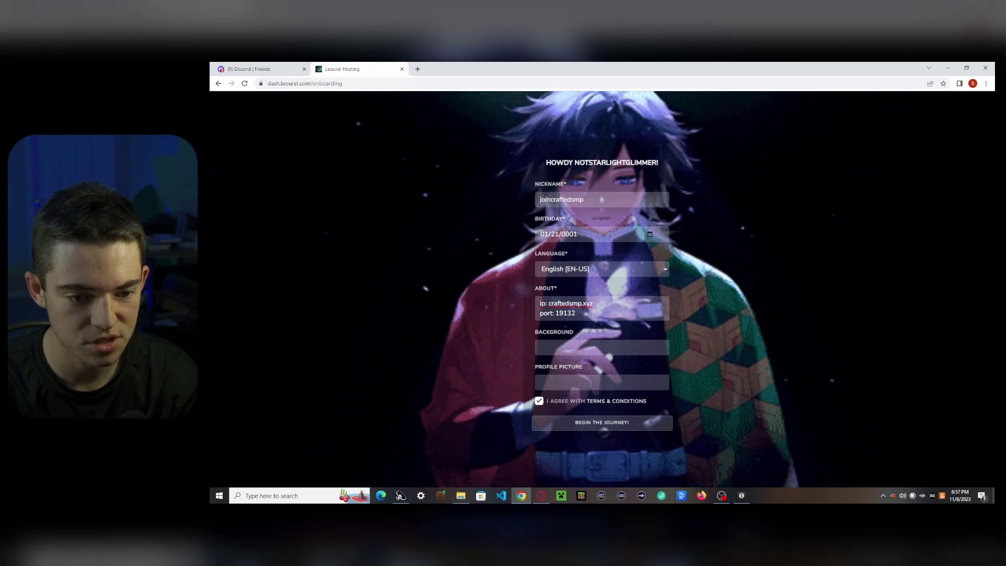
pyautogui.press('Return')
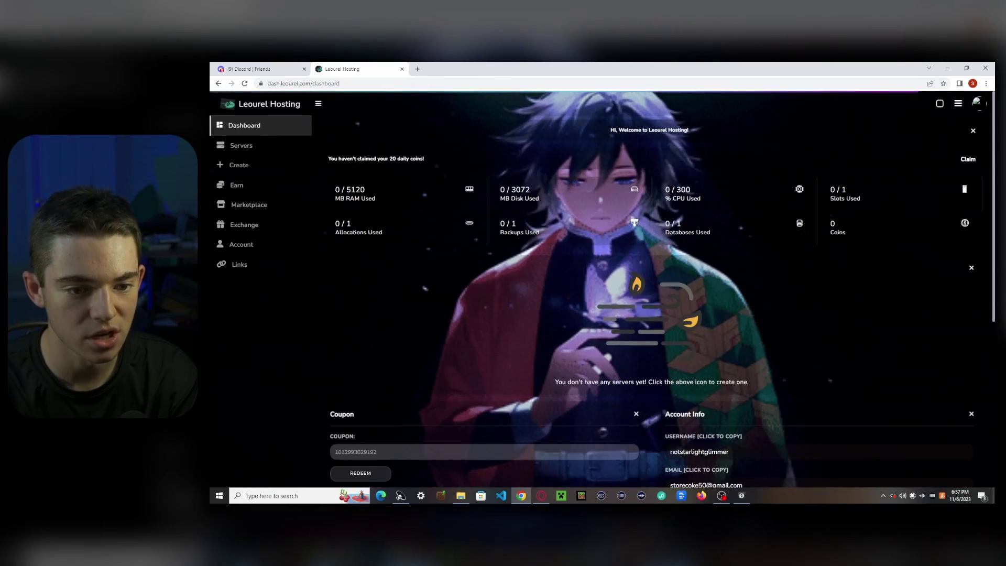
# Step: Set up a new Paper server named "craftedsmp is the best minecraft server" with description "ip: craftedsmp.xyz and port 19132 for bedrock"
pyautogui.scroll(-5, 649, 293)
pyautogui.scroll(5, 650, 293)
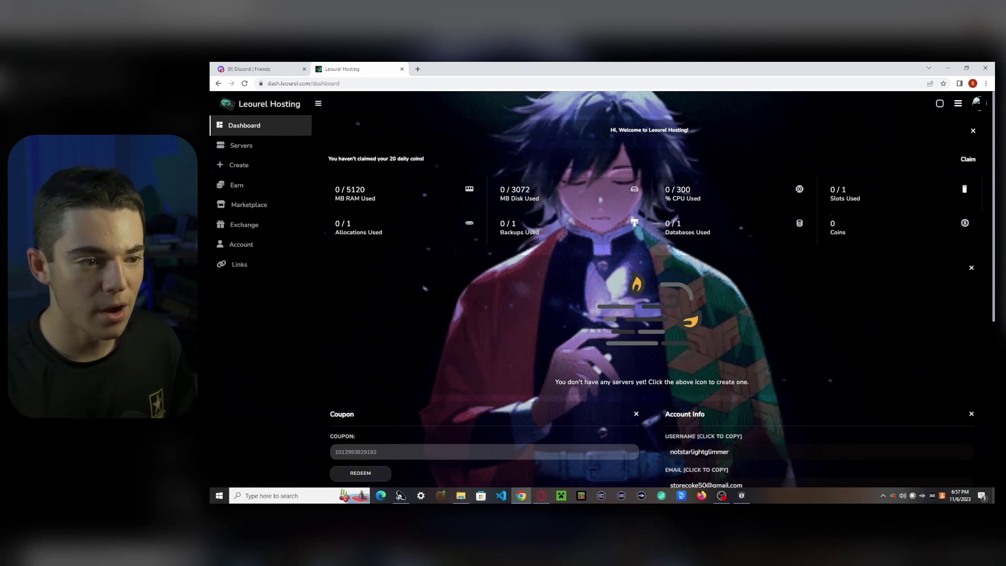
pyautogui.click(239, 165)
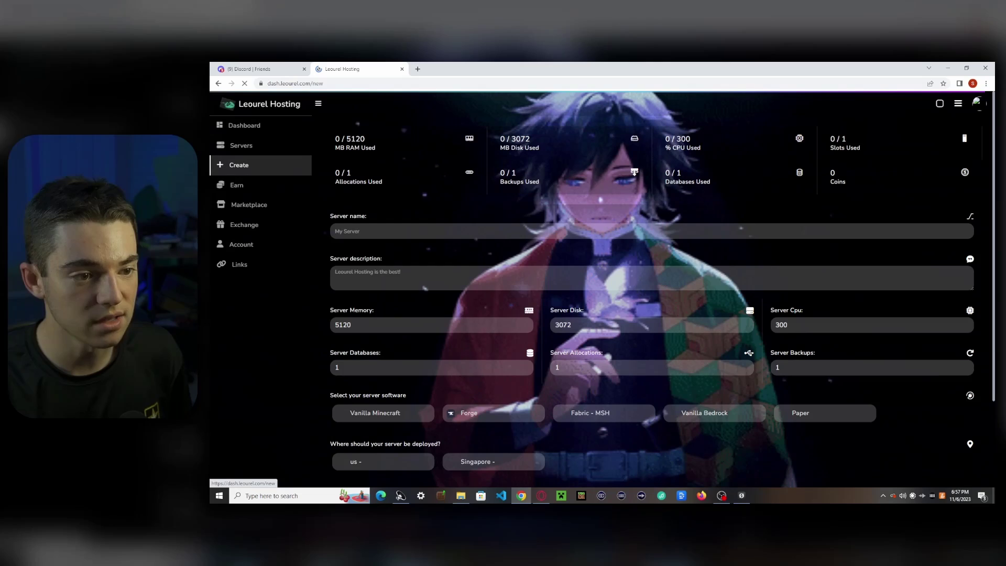
pyautogui.click(652, 231)
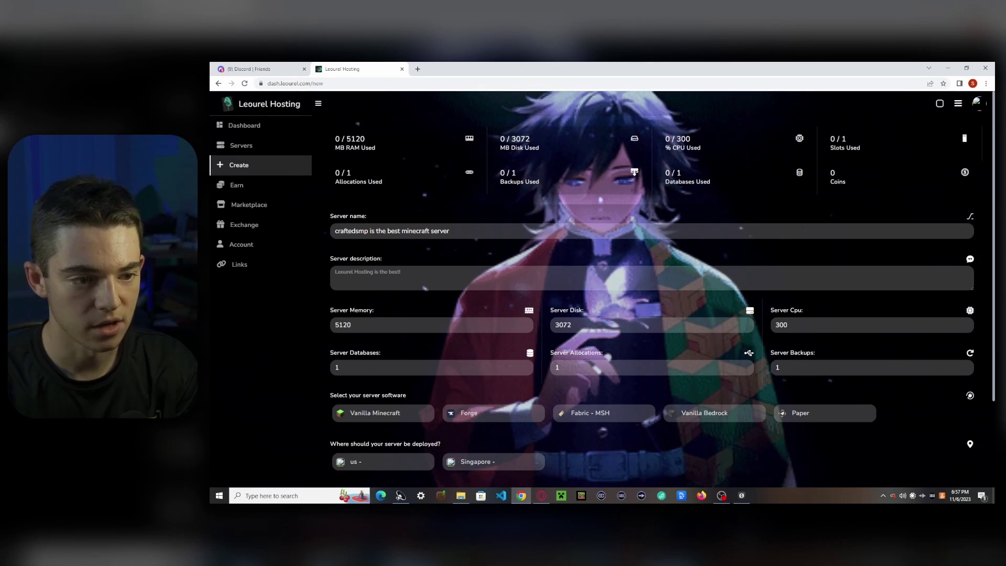
pyautogui.click(651, 278)
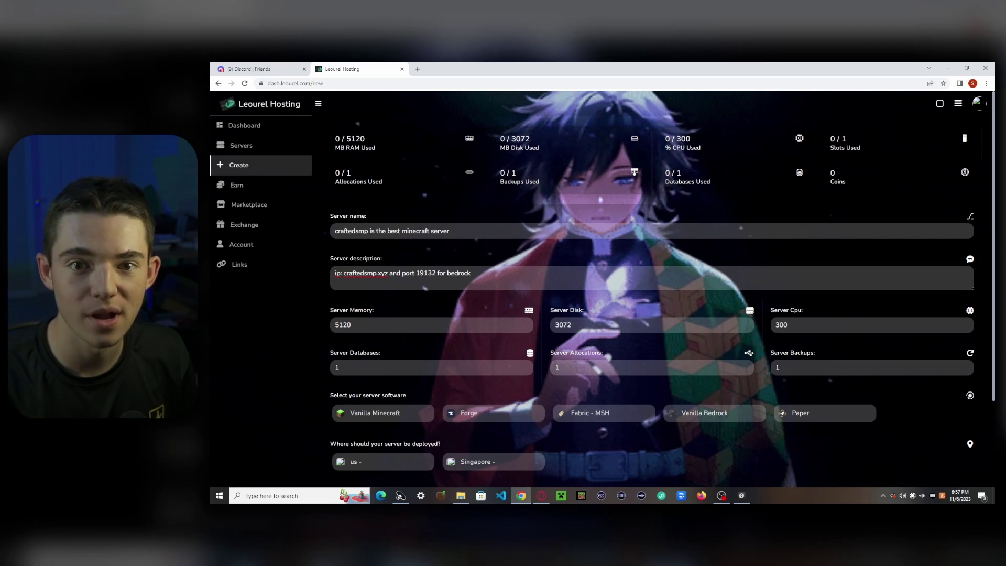
pyautogui.scroll(-2, 425, 287)
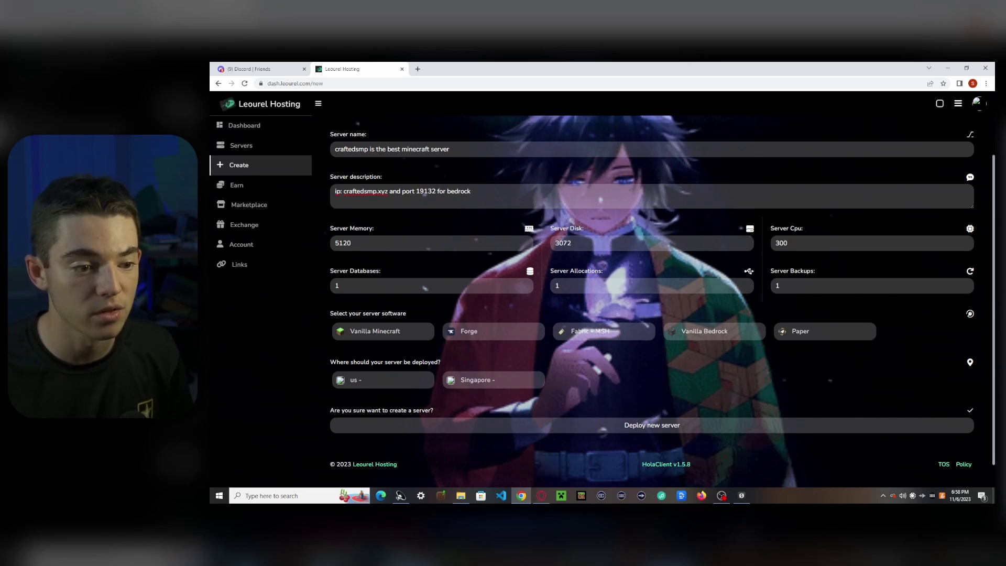
pyautogui.click(824, 331)
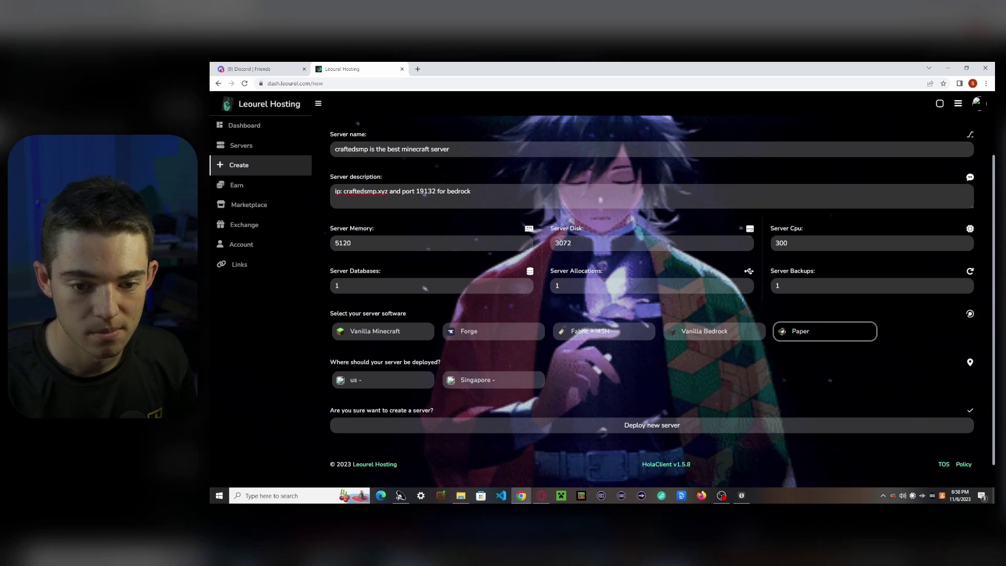
# Step: Try to deploy the new server in the us location
pyautogui.scroll(-1, 651, 288)
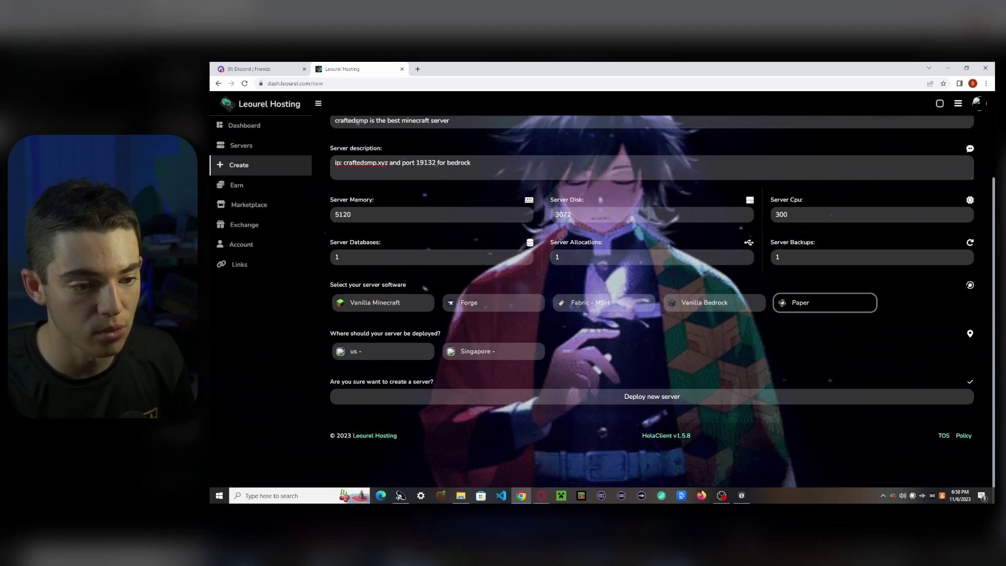
pyautogui.click(383, 351)
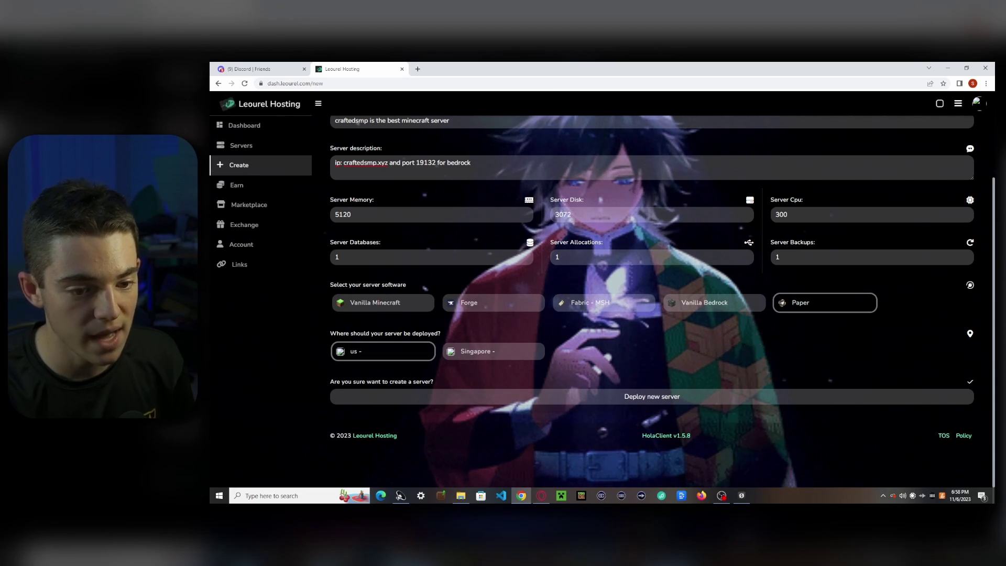
pyautogui.click(652, 397)
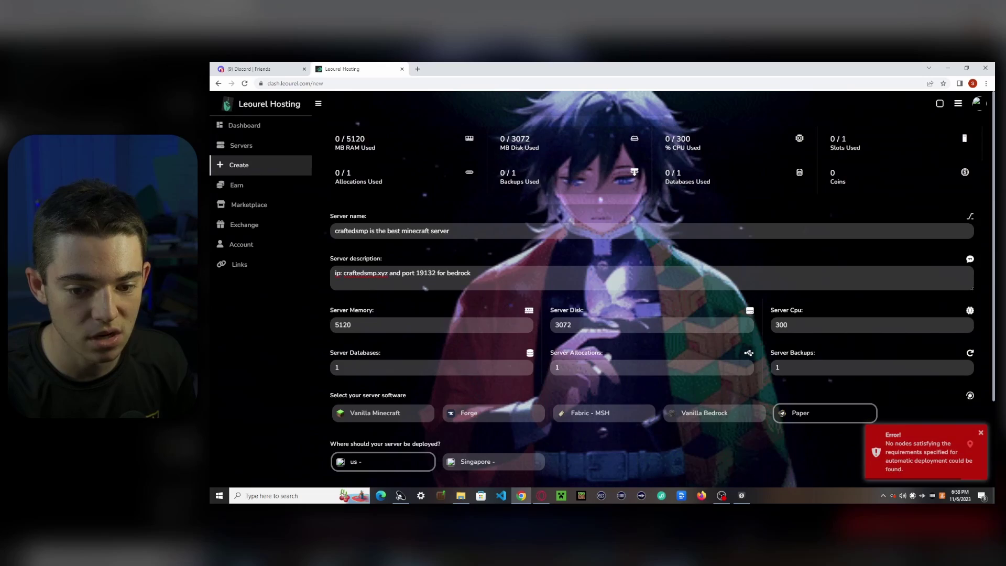
# Step: Change the deployment location to Singapore and deploy the new server
pyautogui.scroll(-3, 651, 301)
pyautogui.click(494, 351)
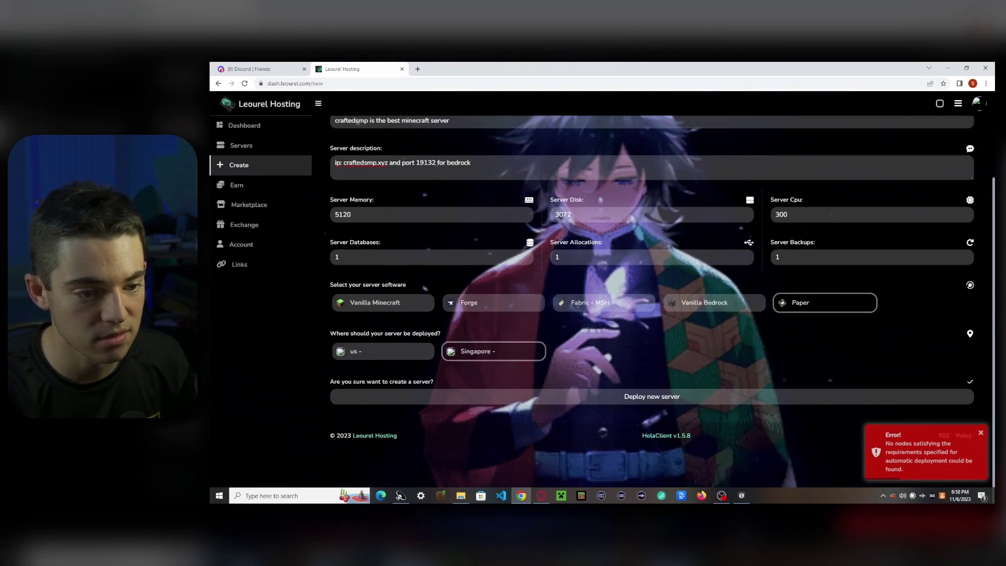
pyautogui.click(651, 396)
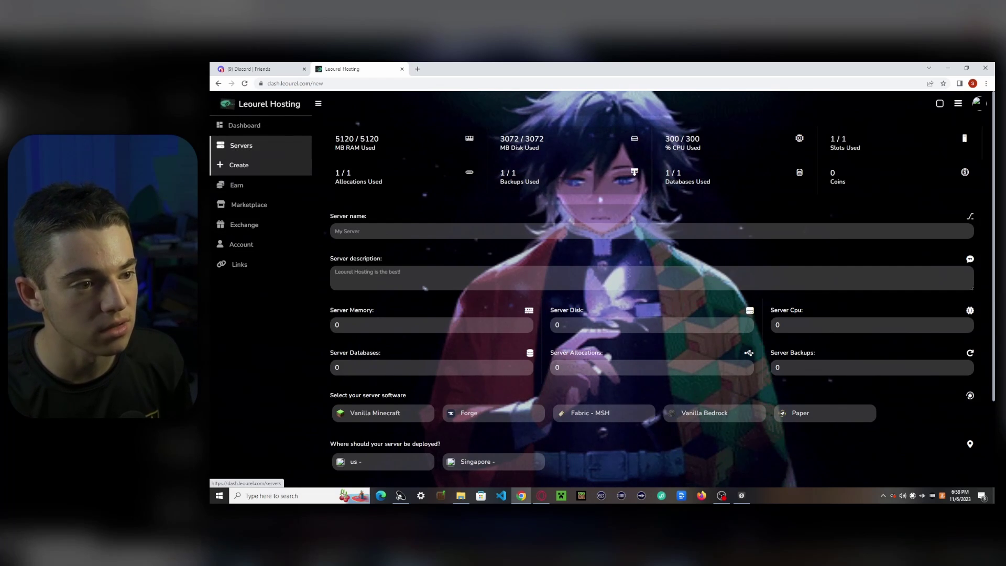
# Step: Go to the servers page and open the options of the newly created server
pyautogui.click(240, 145)
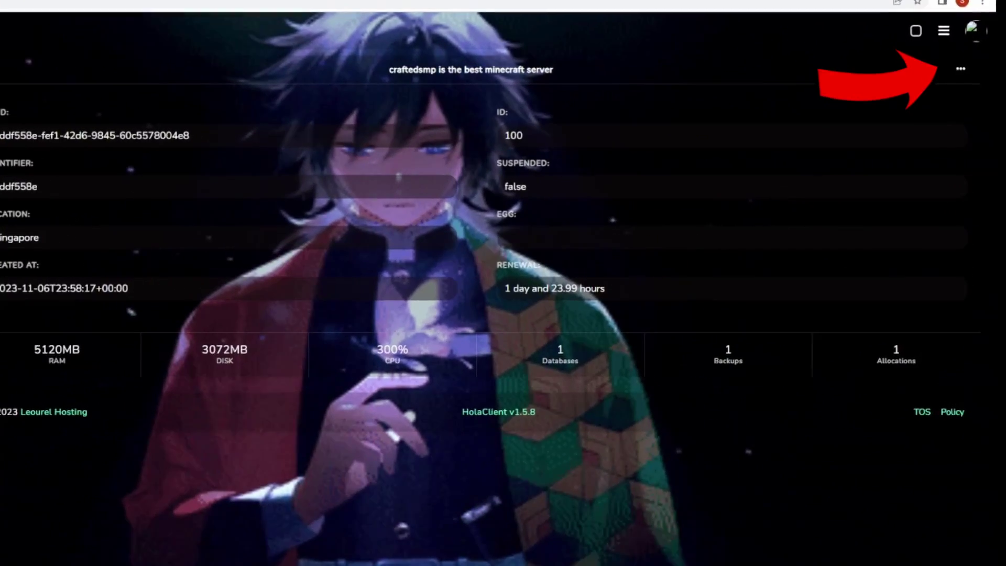
pyautogui.click(960, 69)
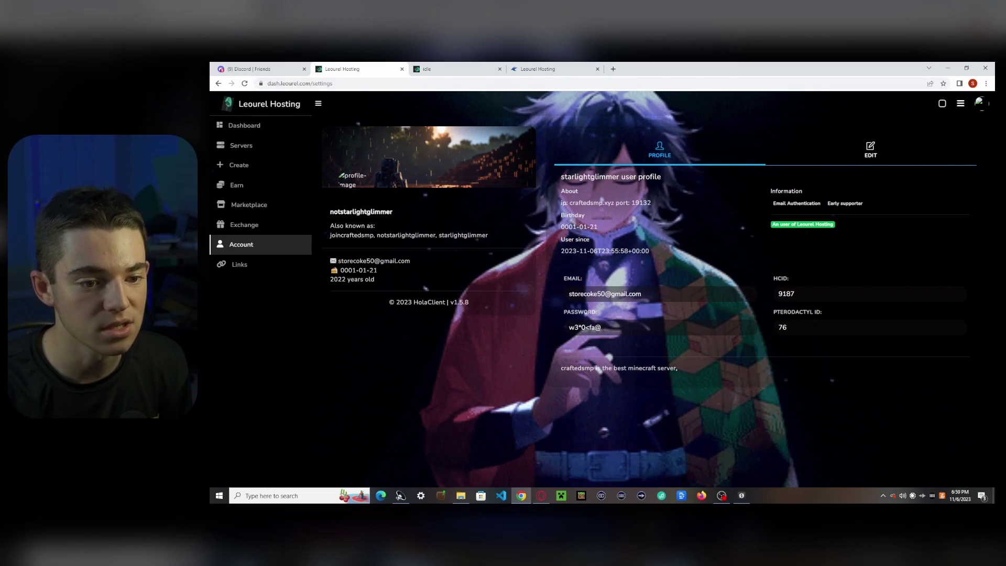
# Step: Copy the account's e-mail from the dashboard profile and enter it as the username on the panel login page
pyautogui.tripleClick(604, 294)
pyautogui.hotkey('ctrl', 'c')
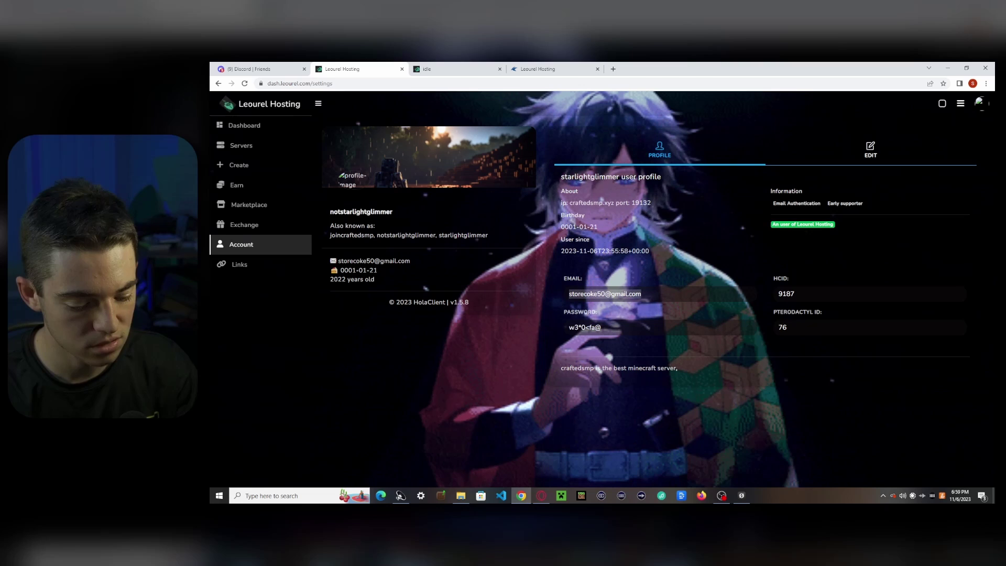
pyautogui.click(560, 69)
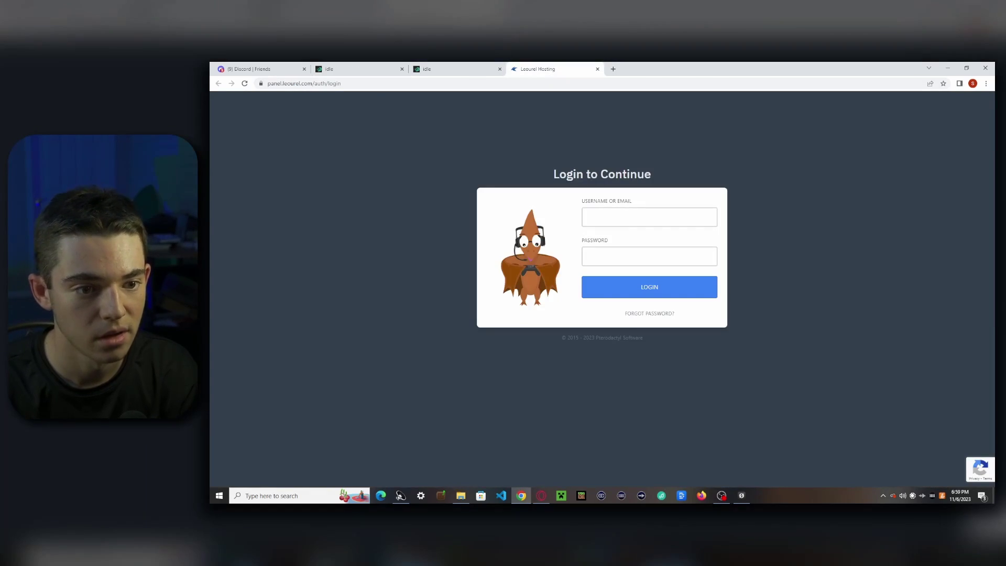
pyautogui.click(649, 216)
pyautogui.hotkey('ctrl', 'v')
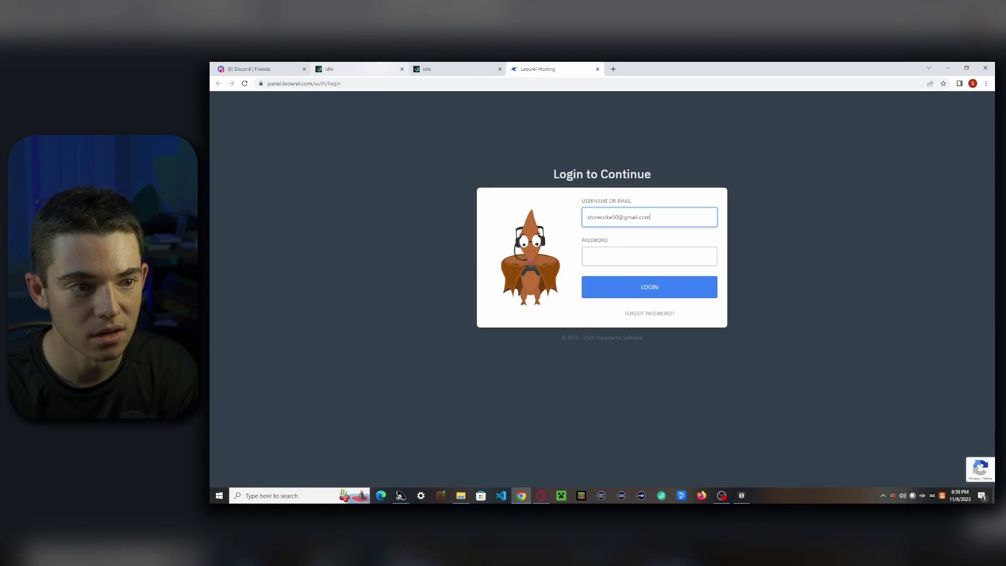
# Step: Copy the account password from the dashboard profile, enter it in the panel's password field, and log in
pyautogui.hotkey('ctrl', '2')
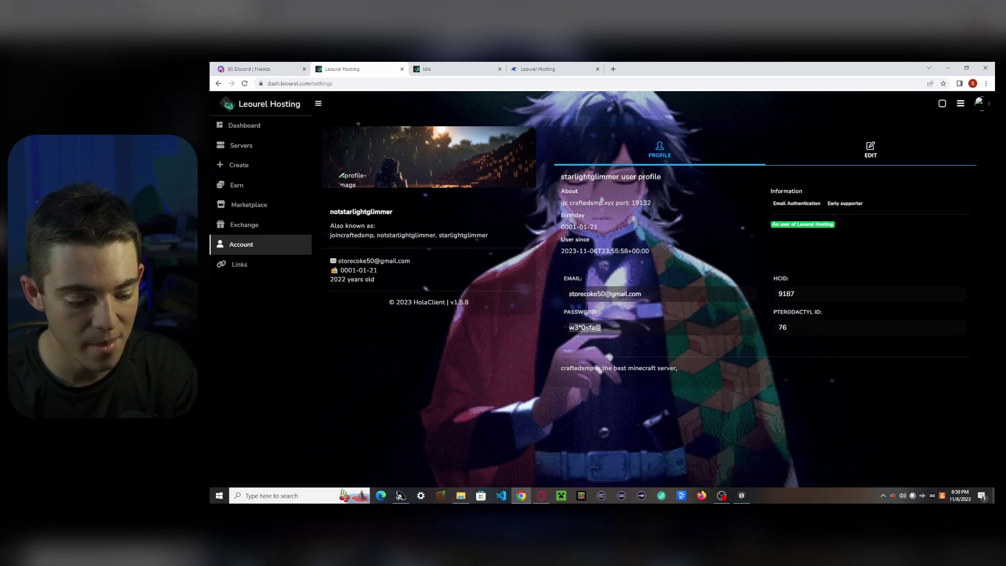
pyautogui.hotkey('ctrl', 'c')
pyautogui.hotkey('ctrl', '4')
pyautogui.press('Tab')
pyautogui.hotkey('ctrl', 'v')
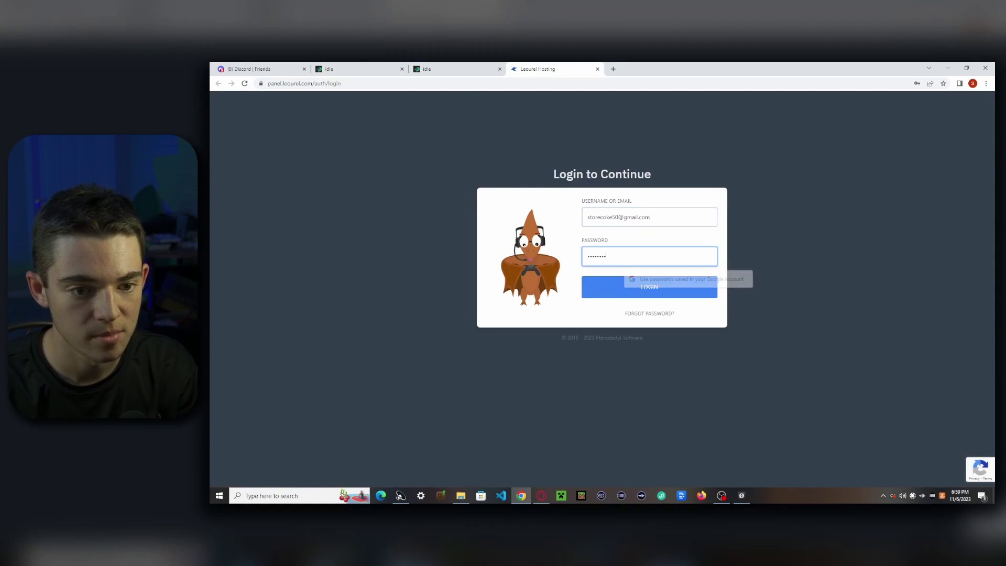
pyautogui.press('Return')
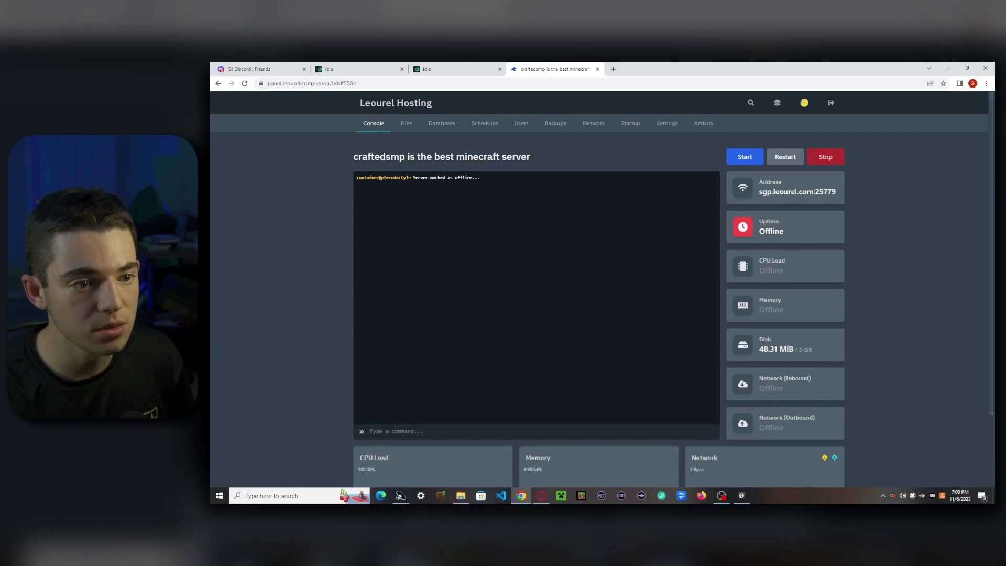
# Step: Create a file named eula.txt containing eula=true in the server's container folder and return to the file list
pyautogui.click(406, 123)
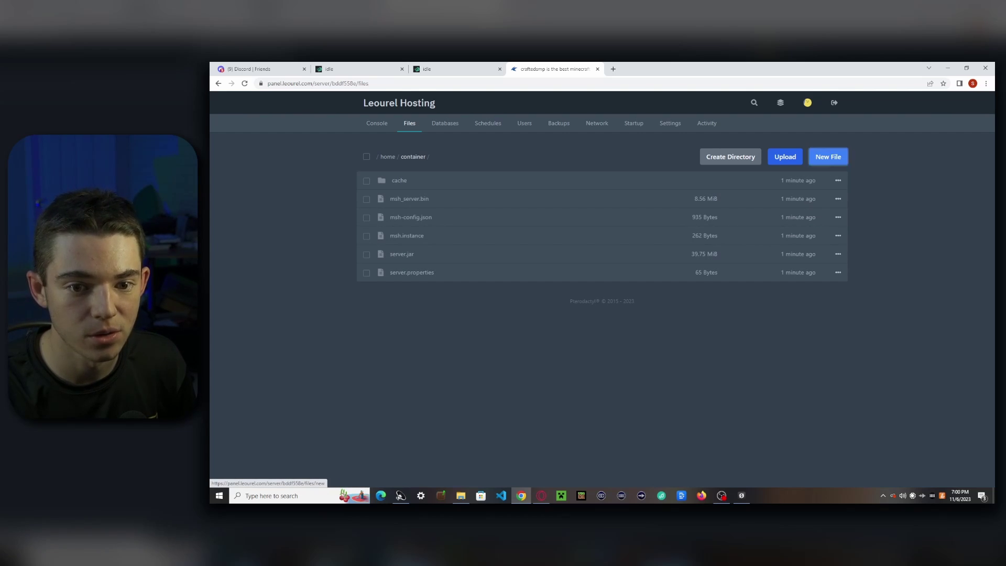
pyautogui.click(828, 156)
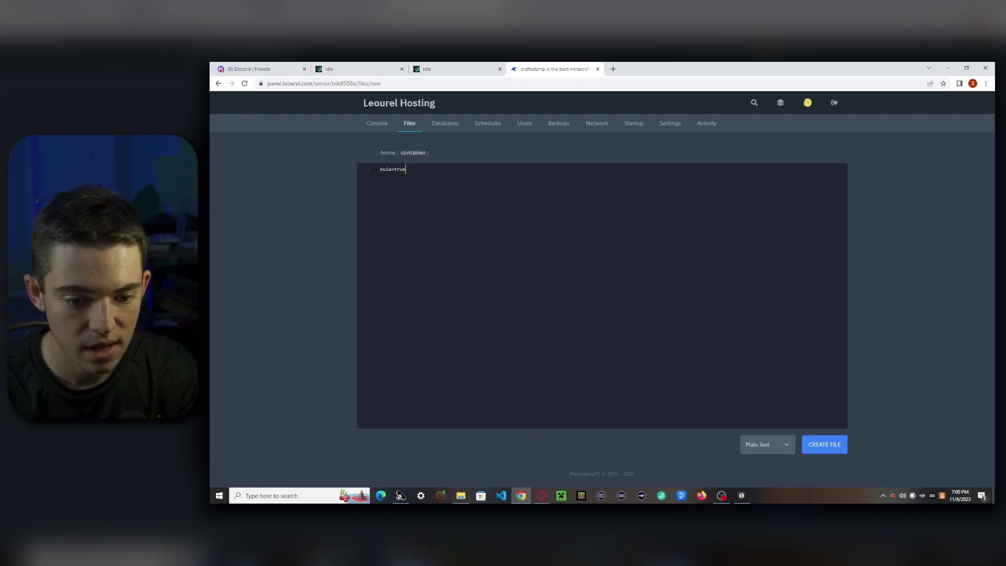
pyautogui.click(824, 444)
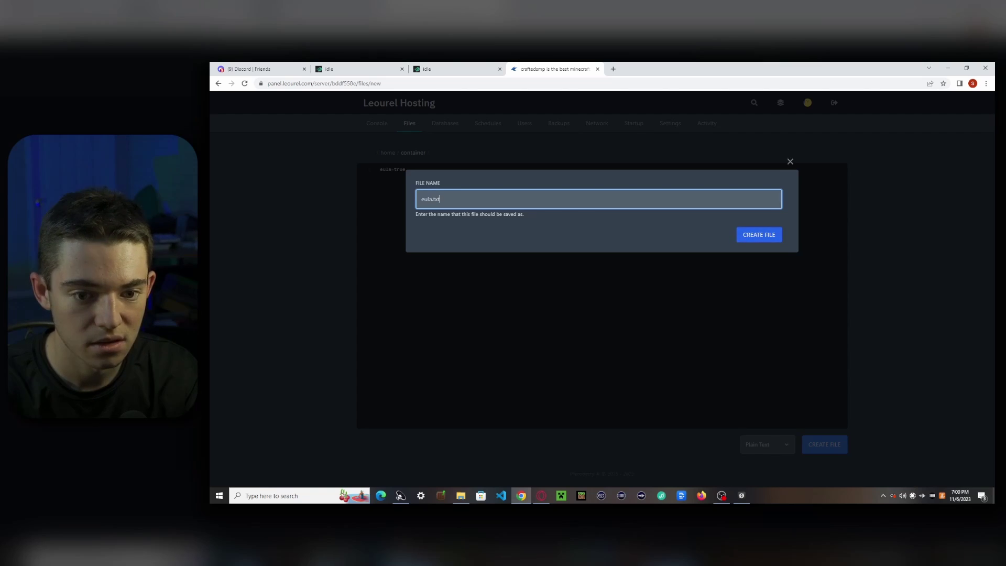
pyautogui.press('Return')
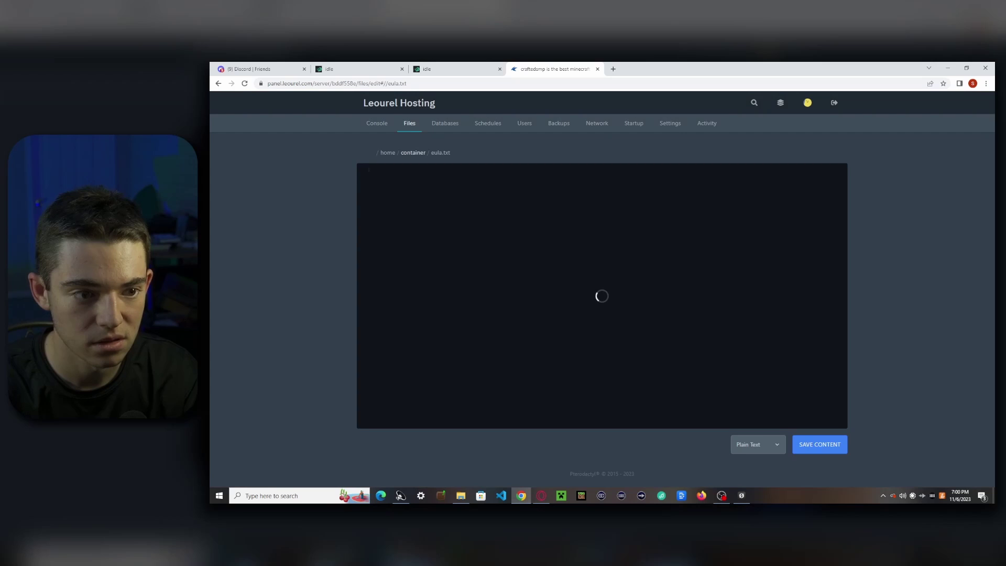
pyautogui.click(409, 123)
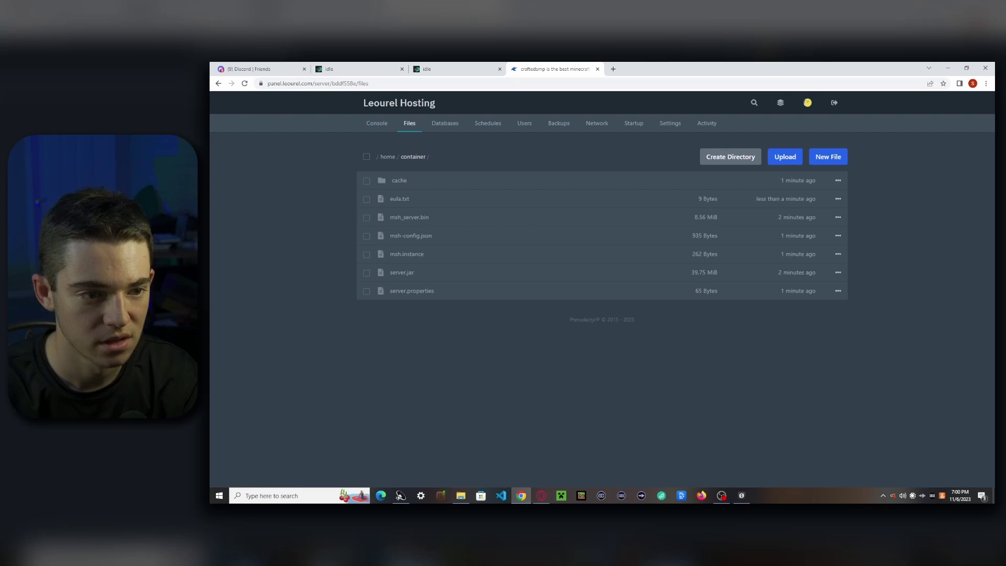
# Step: View the server's console and return to its file list
pyautogui.click(377, 123)
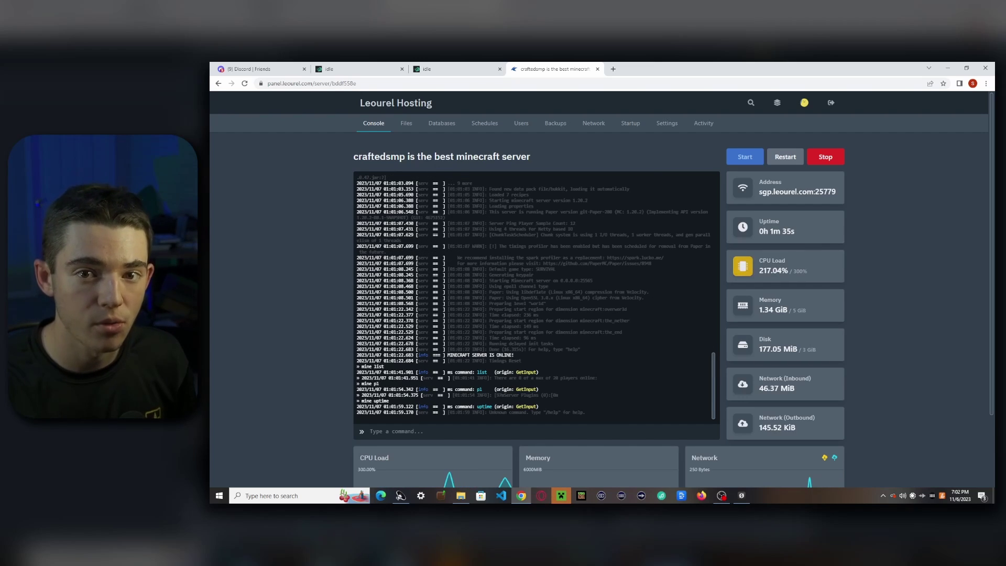
pyautogui.click(406, 123)
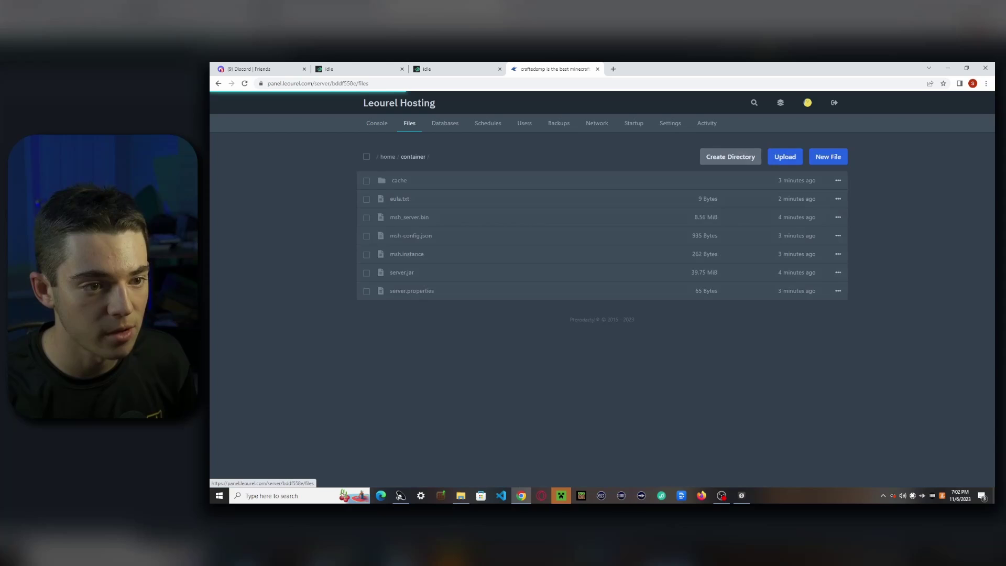
# Step: Open server.properties from the server's container folder and set max-players to 20000
pyautogui.scroll(-3, 409, 346)
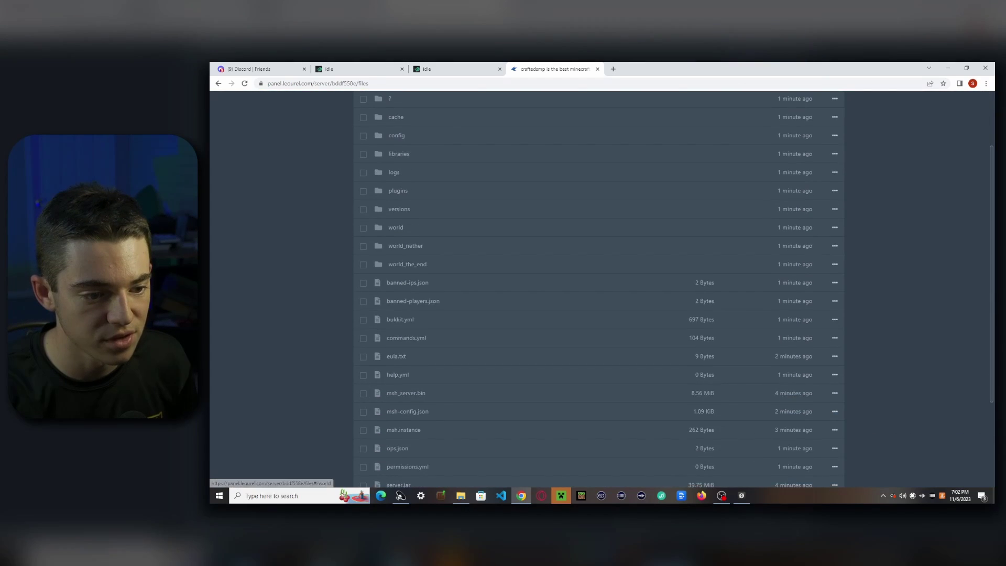
pyautogui.click(408, 422)
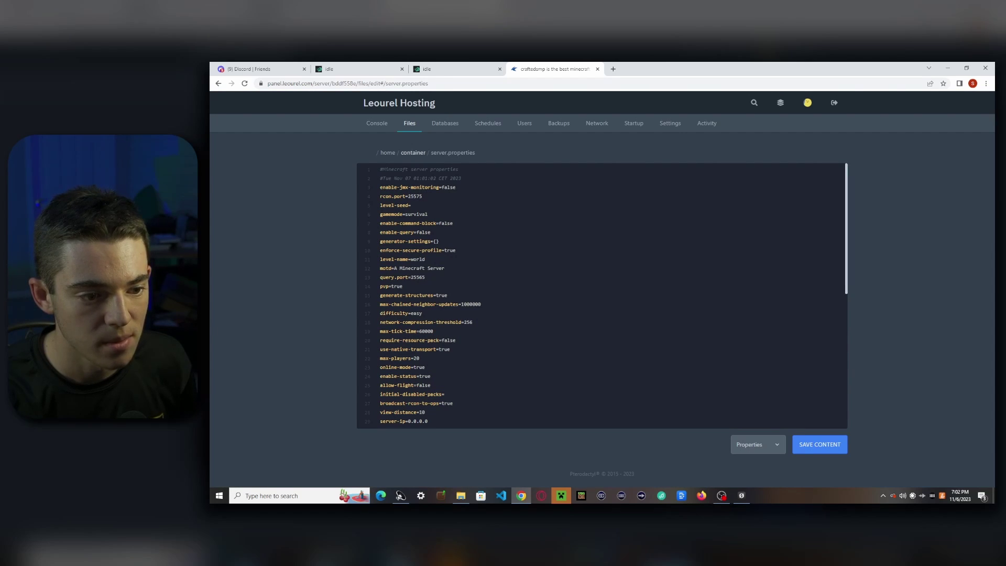
pyautogui.write('000')
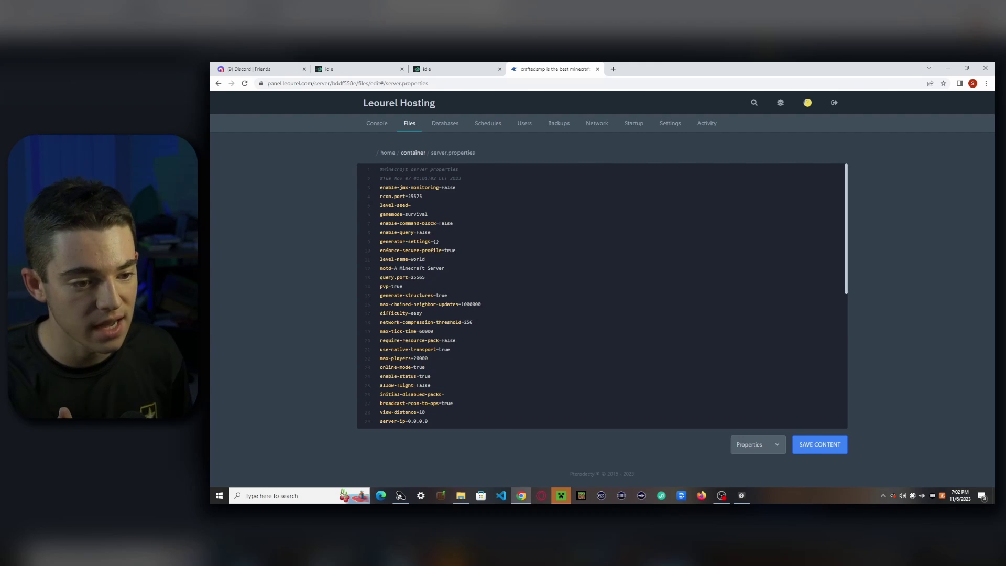
# Step: Review the remaining server properties, set enforce-secure-profile to false, and restart the server from its console
pyautogui.click(425, 368)
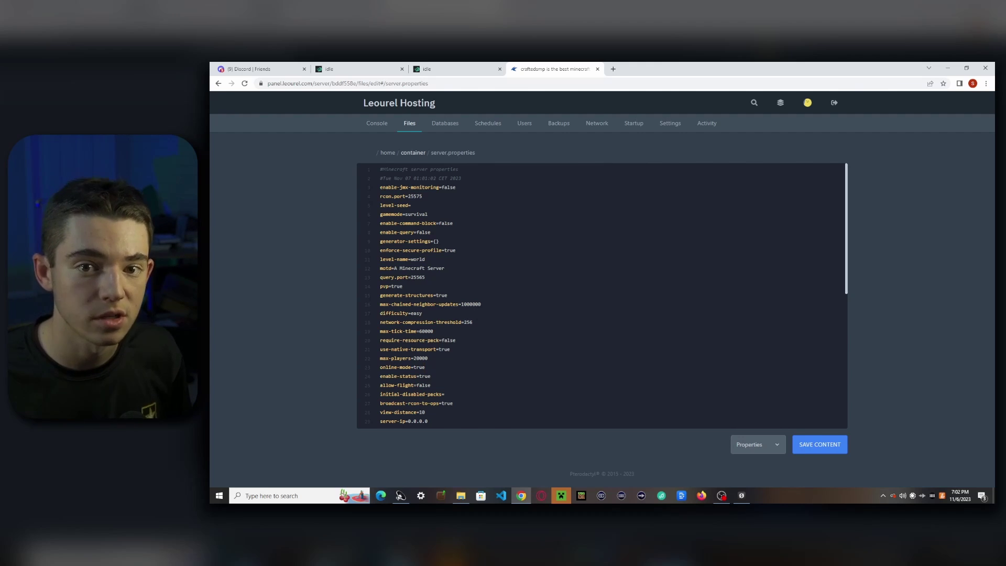
pyautogui.scroll(-1, 601, 295)
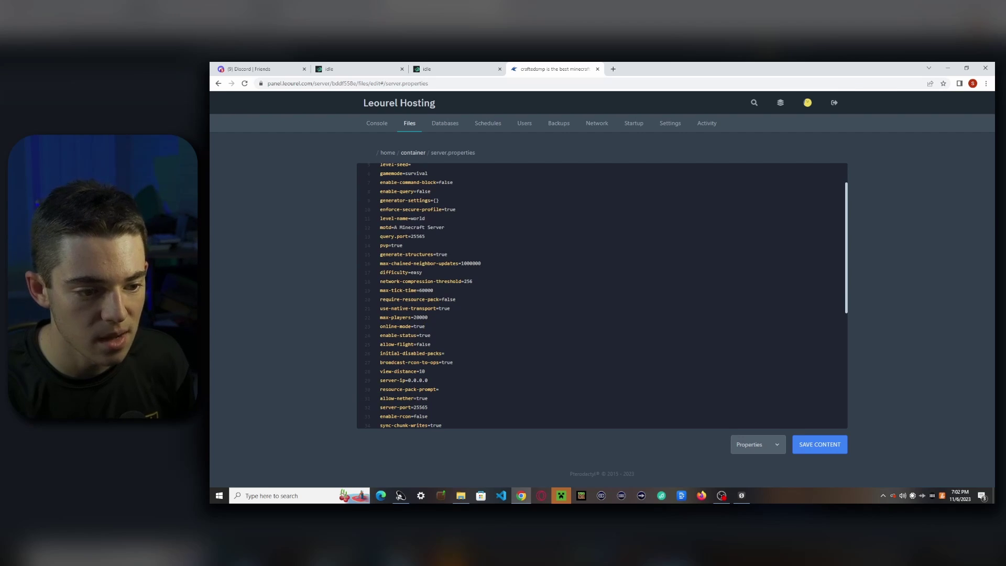
pyautogui.scroll(-1, 601, 295)
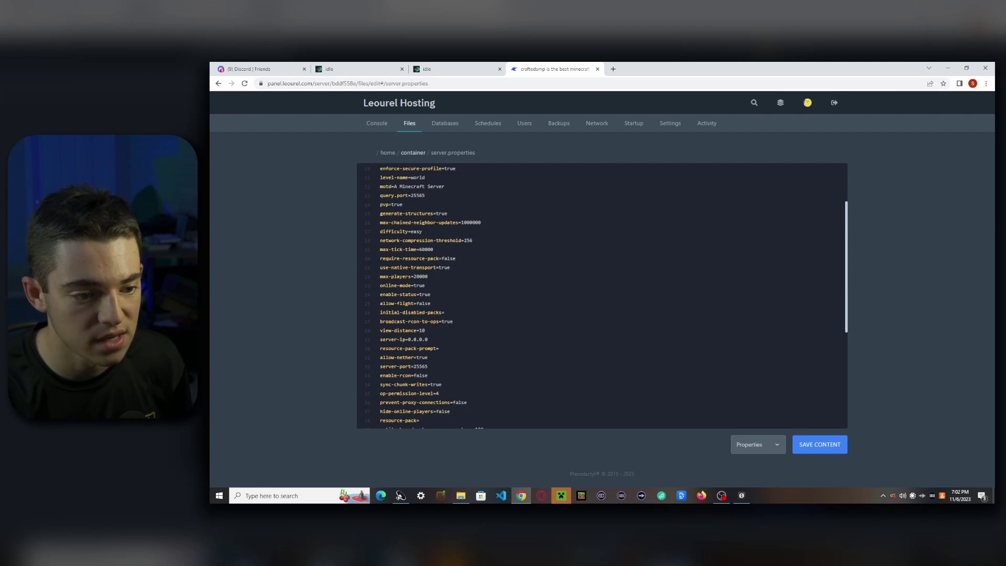
pyautogui.scroll(-2, 602, 295)
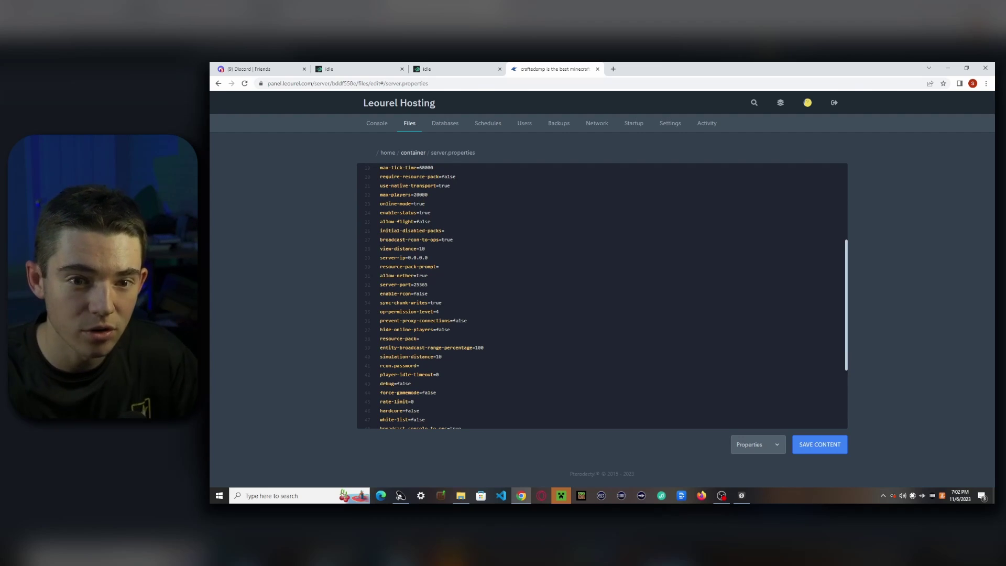
pyautogui.click(425, 203)
pyautogui.scroll(4, 601, 295)
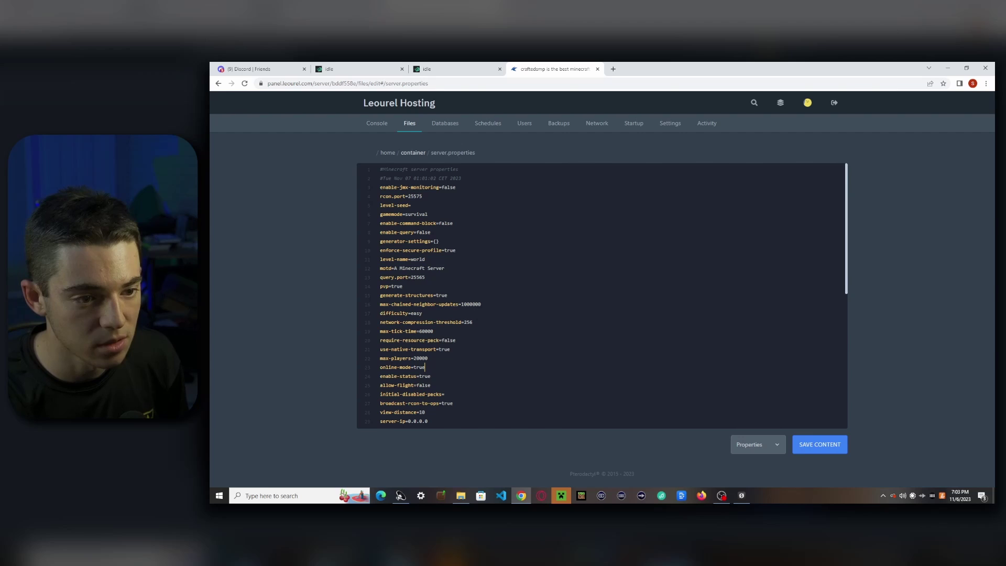
pyautogui.write('false')
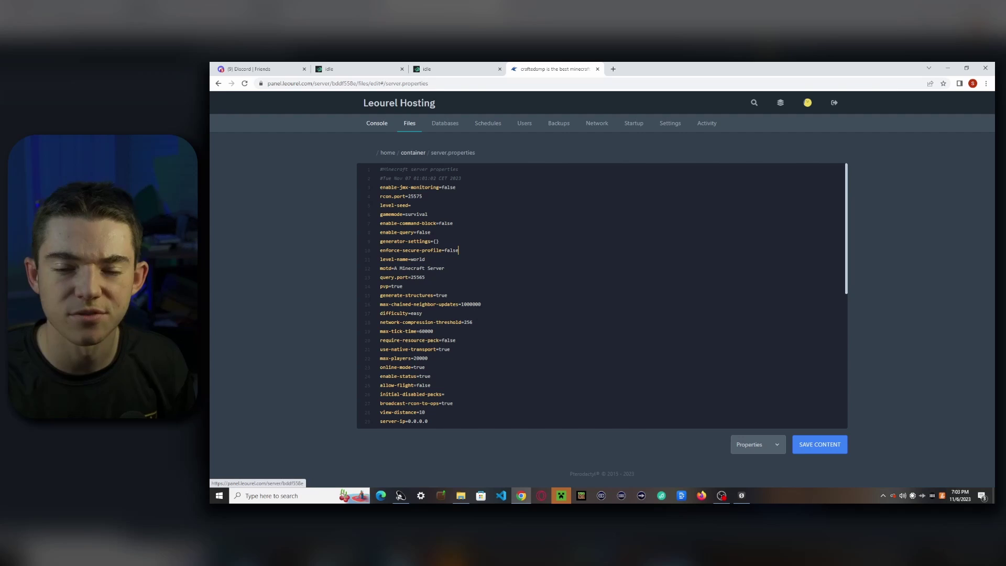
pyautogui.click(377, 123)
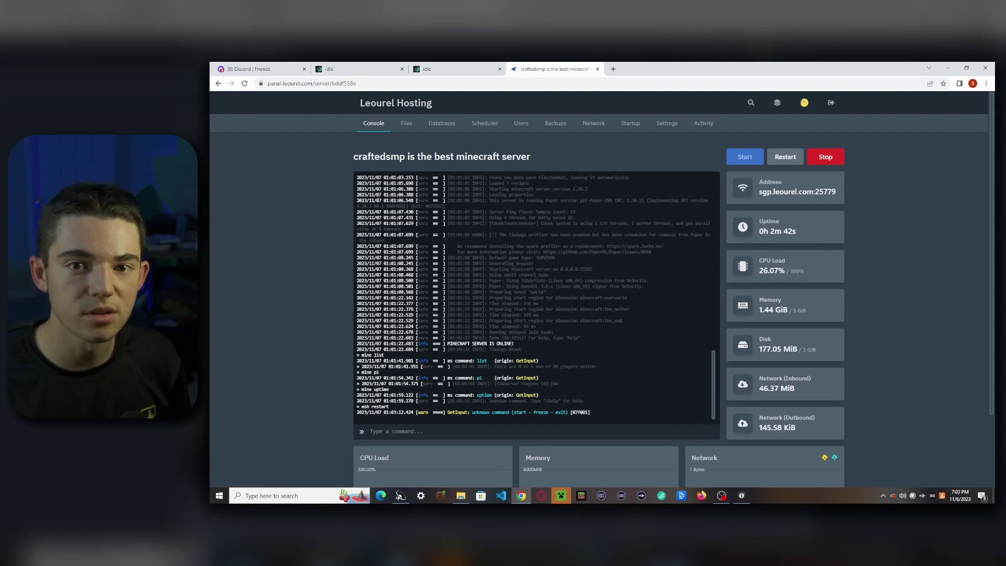
pyautogui.click(785, 156)
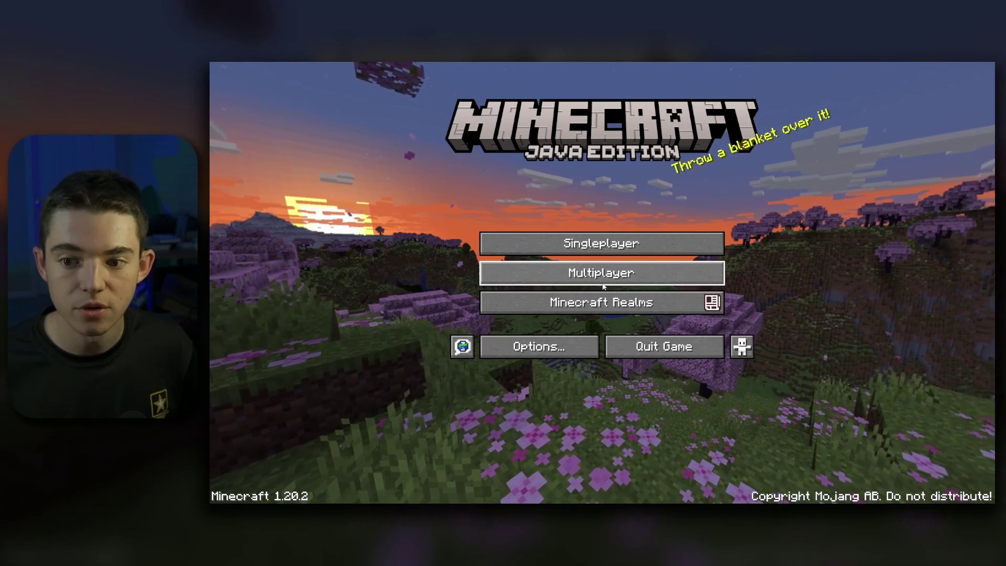
# Step: In Minecraft, start a new multiplayer server entry with the address sgp.leourel.com:25779
pyautogui.click(602, 283)
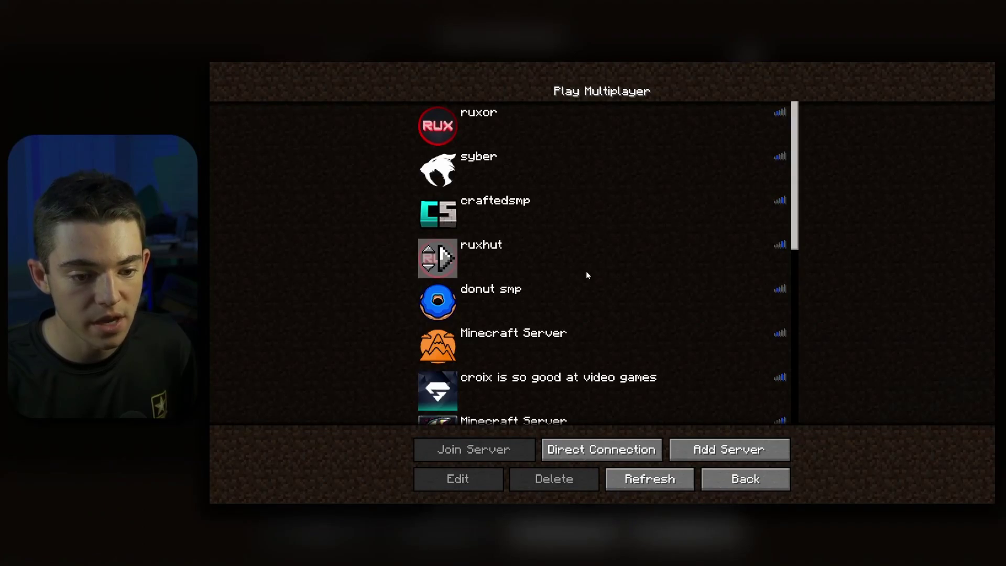
pyautogui.click(715, 443)
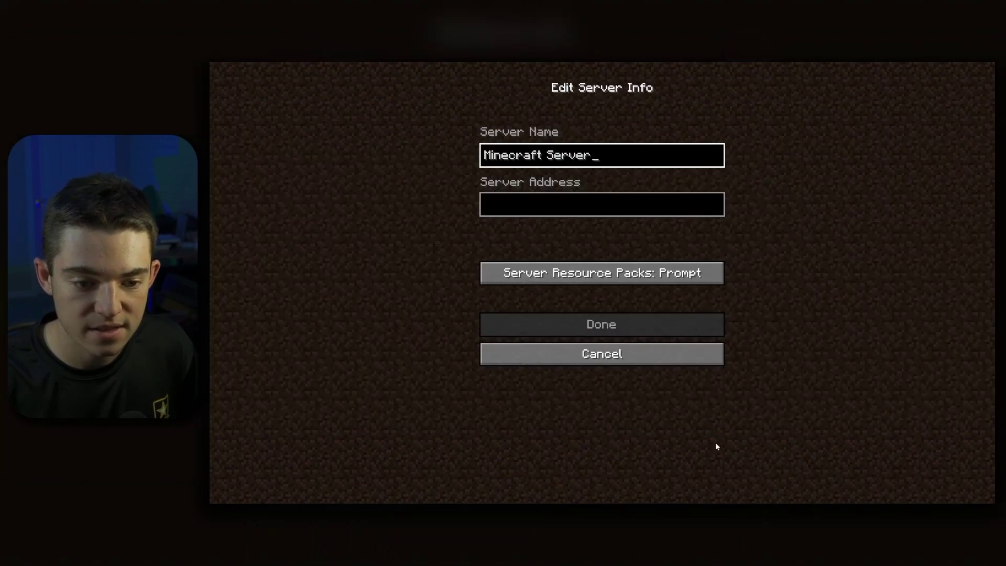
pyautogui.click(591, 203)
pyautogui.write('sgp.leourel.com:25779')
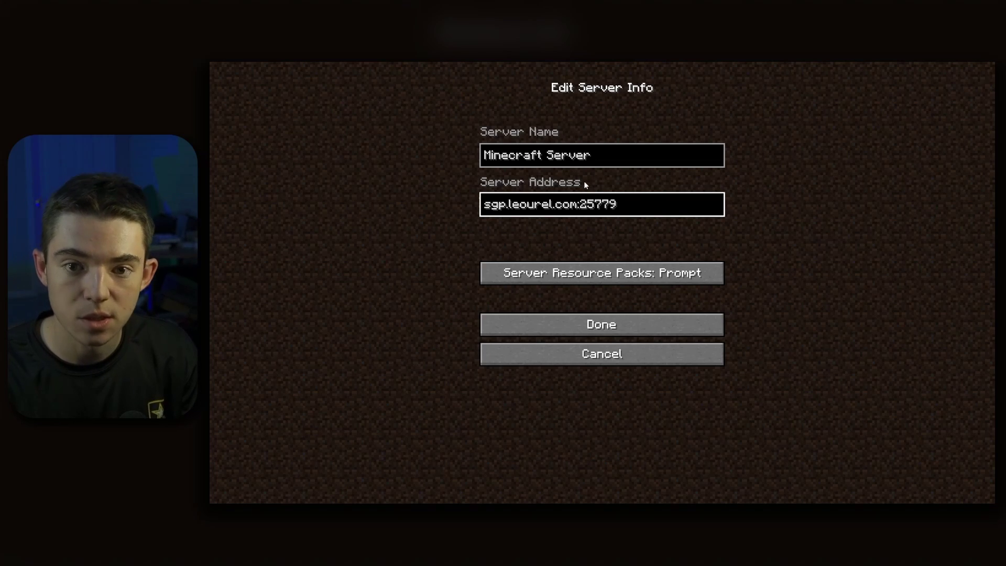
# Step: Name the server entry "join crafted smp thhe best minec" and save it to the server list
pyautogui.click(603, 162)
pyautogui.press('BackSpace')
pyautogui.press('BackSpace')
pyautogui.press('BackSpace')
pyautogui.press('BackSpace')
pyautogui.press('BackSpace')
pyautogui.press('BackSpace')
pyautogui.press('BackSpace')
pyautogui.press('BackSpace')
pyautogui.press('BackSpace')
pyautogui.press('BackSpace')
pyautogui.press('BackSpace')
pyautogui.press('BackSpace')
pyautogui.press('BackSpace')
pyautogui.press('BackSpace')
pyautogui.press('BackSpace')
pyautogui.press('BackSpace')
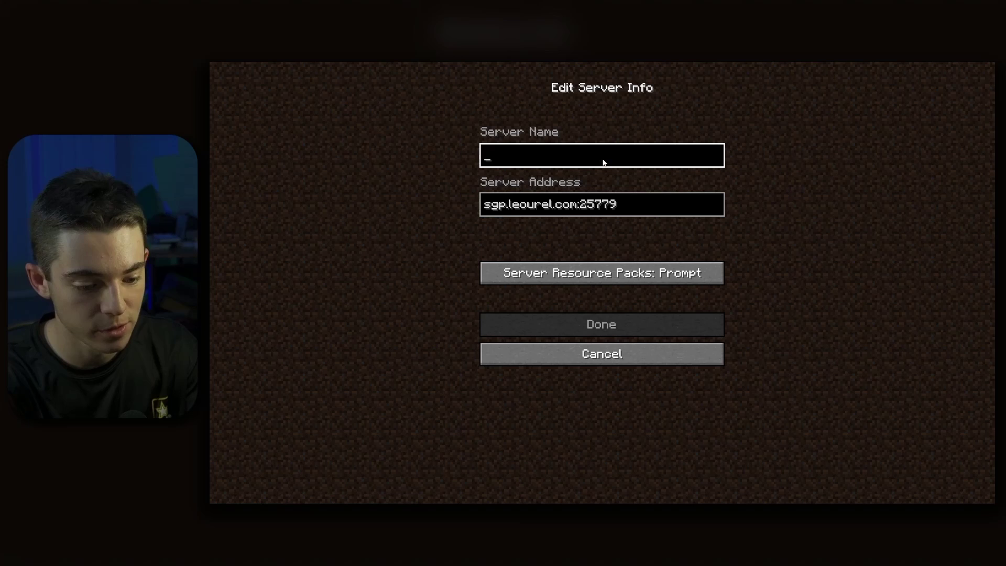
pyautogui.write('join crafted smp thhe best minec')
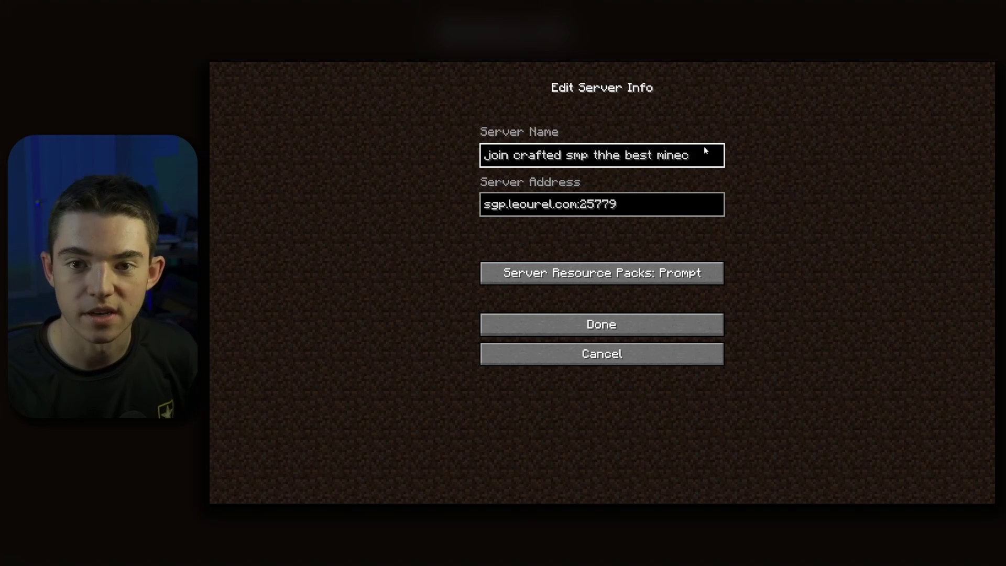
pyautogui.click(515, 324)
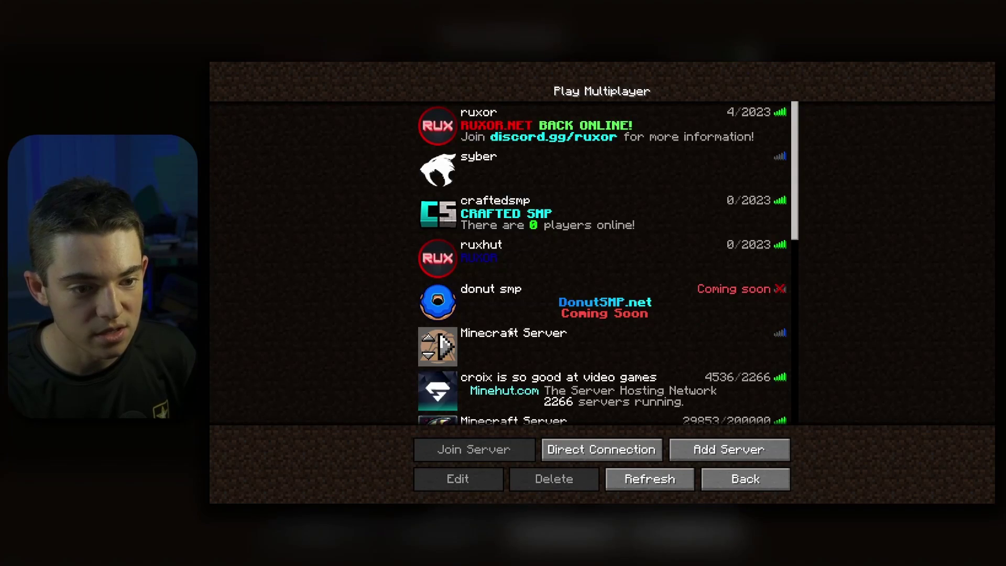
# Step: Find the "join crafted smp thhe best minec" entry in the multiplayer list, join it, and walk forward in its world
pyautogui.scroll(-15, 556, 236)
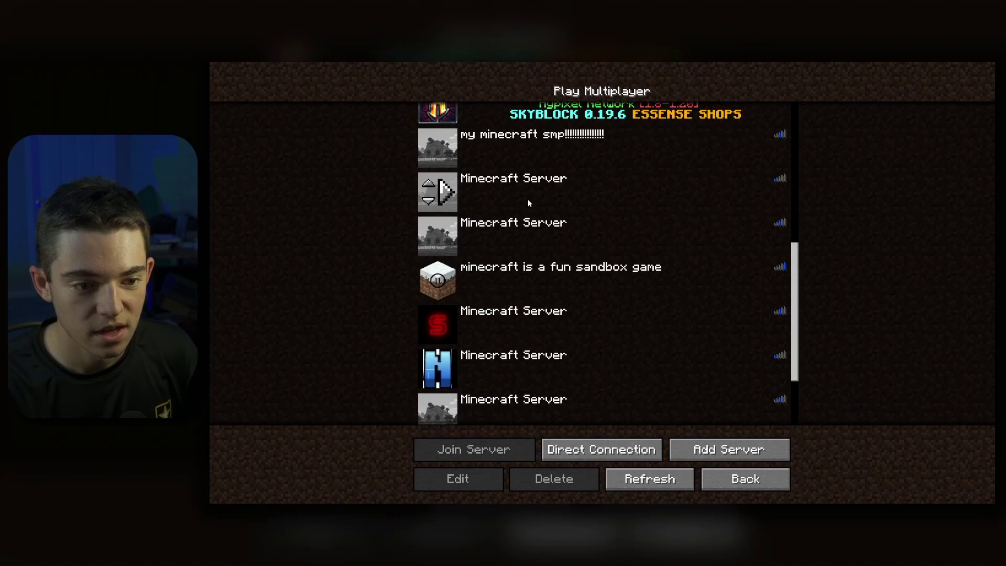
pyautogui.scroll(-5, 528, 203)
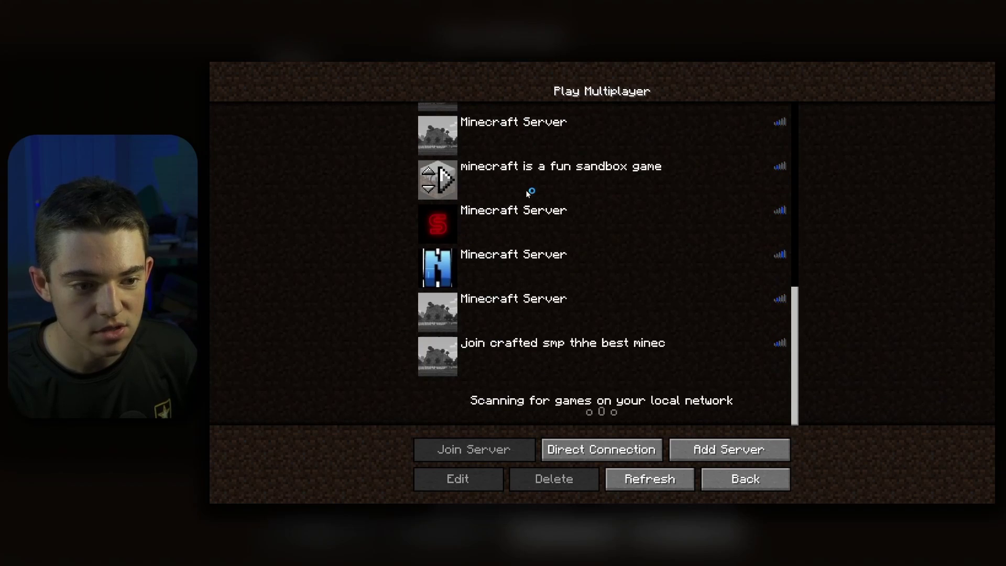
pyautogui.doubleClick(495, 359)
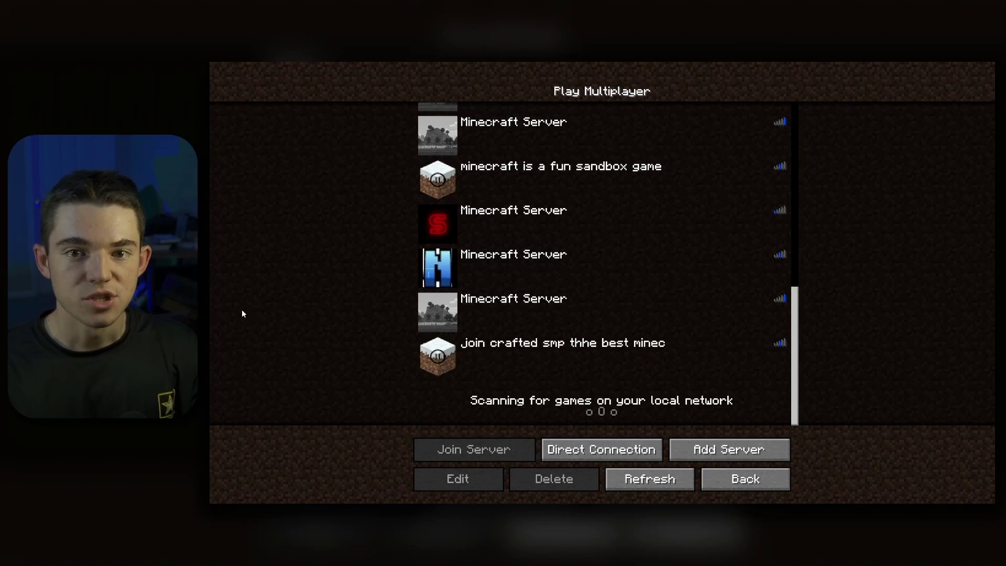
pyautogui.doubleClick(530, 359)
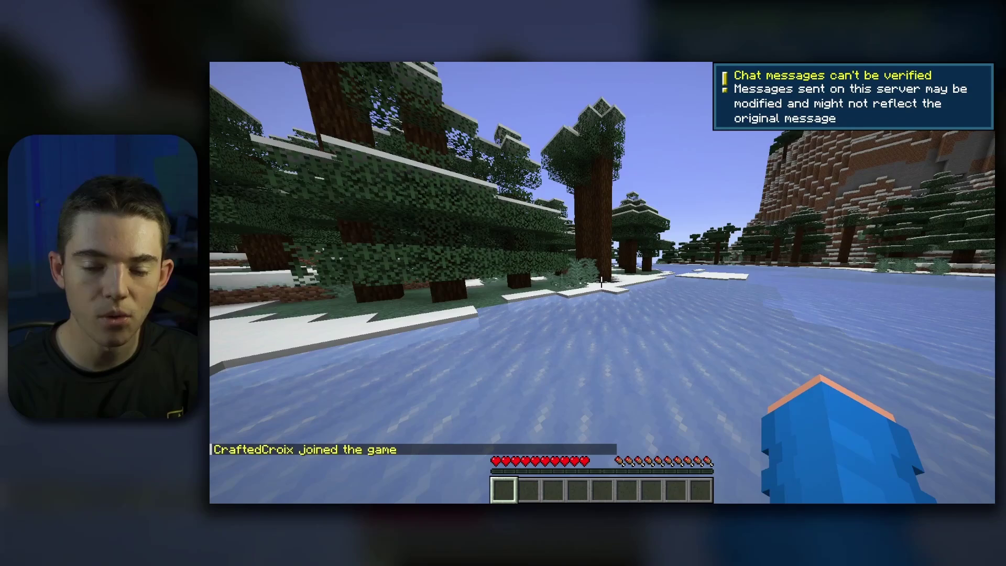
pyautogui.press('w')
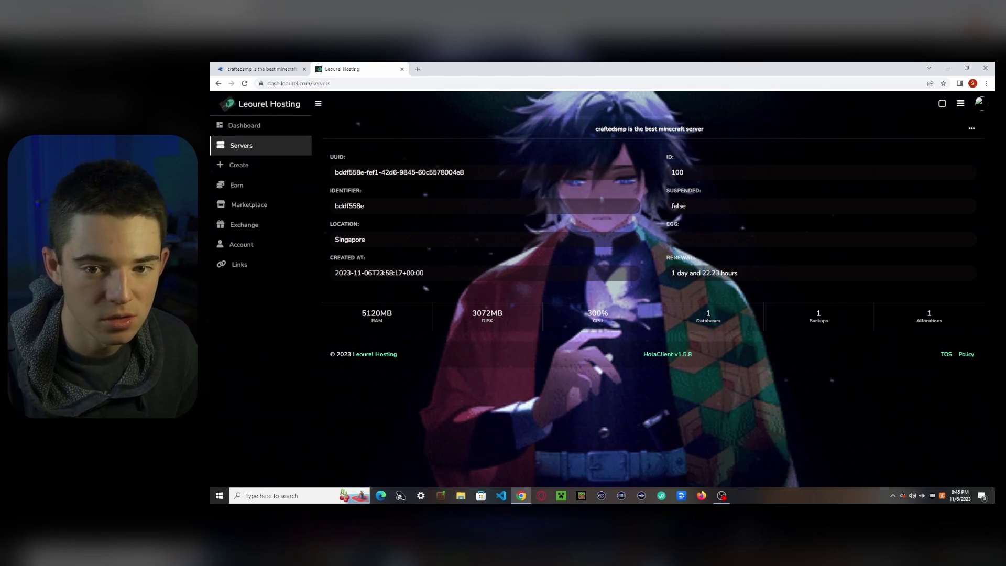
# Step: Switch to the Leourel Hosting dashboard in the browser and try to renew the craftedsmp server
pyautogui.click(971, 128)
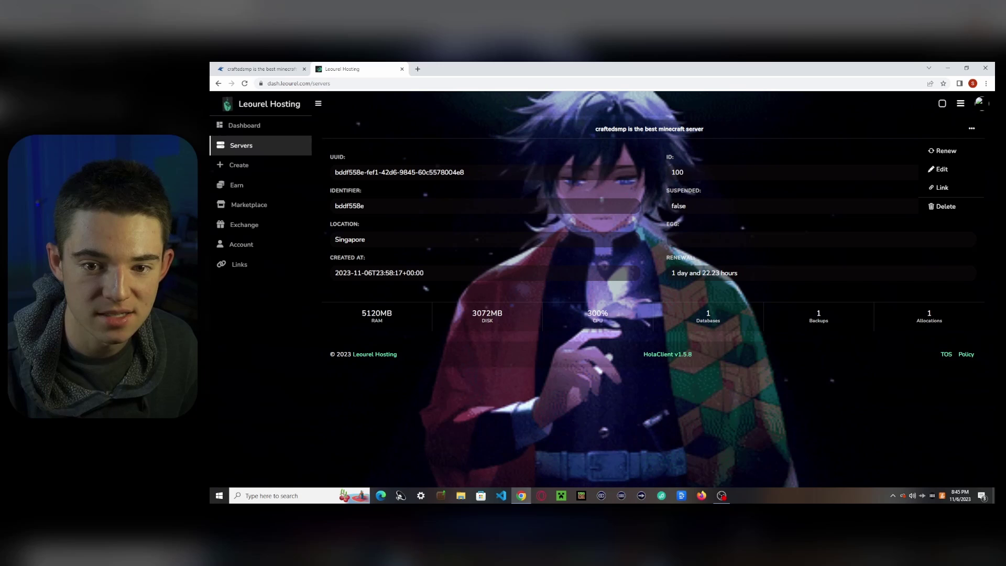
pyautogui.click(943, 151)
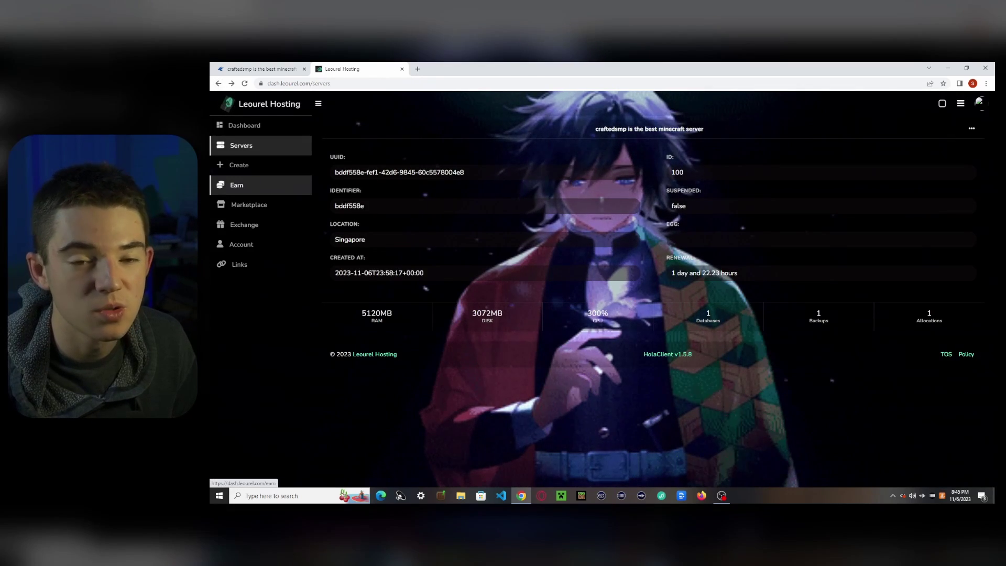
# Step: Generate a Linkvertise link for earning coins on the dashboard and choose its free access with ads
pyautogui.click(235, 185)
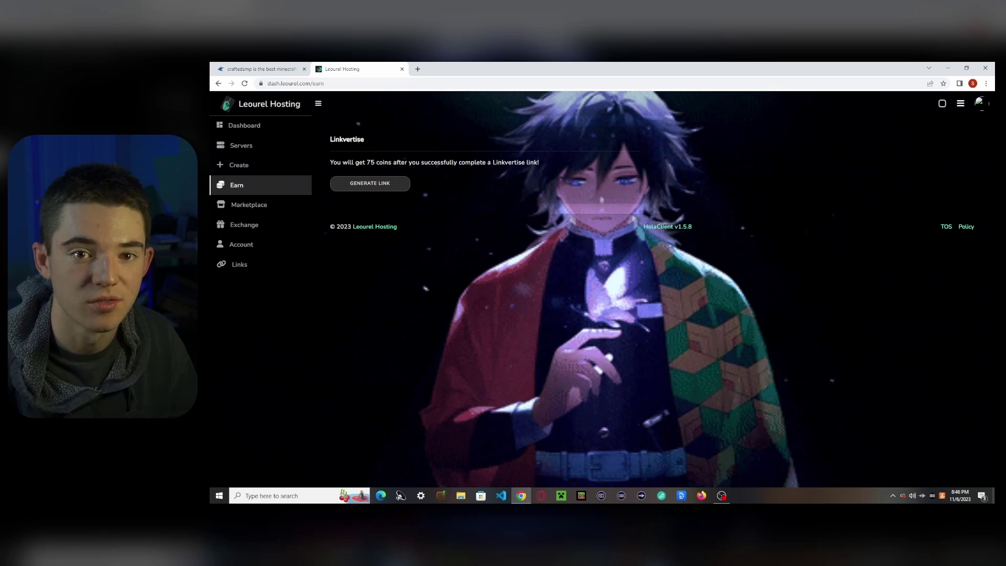
pyautogui.click(370, 183)
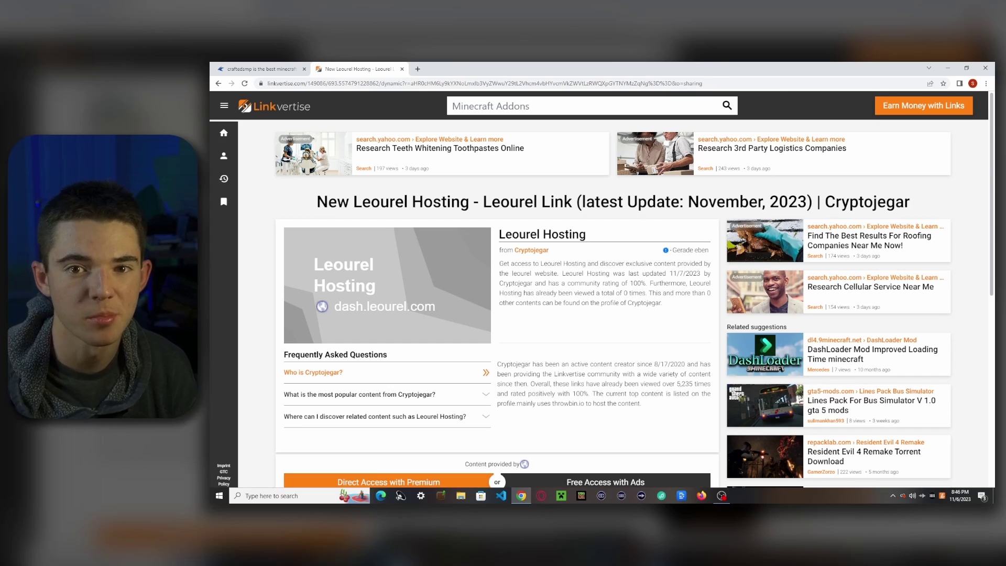
pyautogui.scroll(-2, 602, 314)
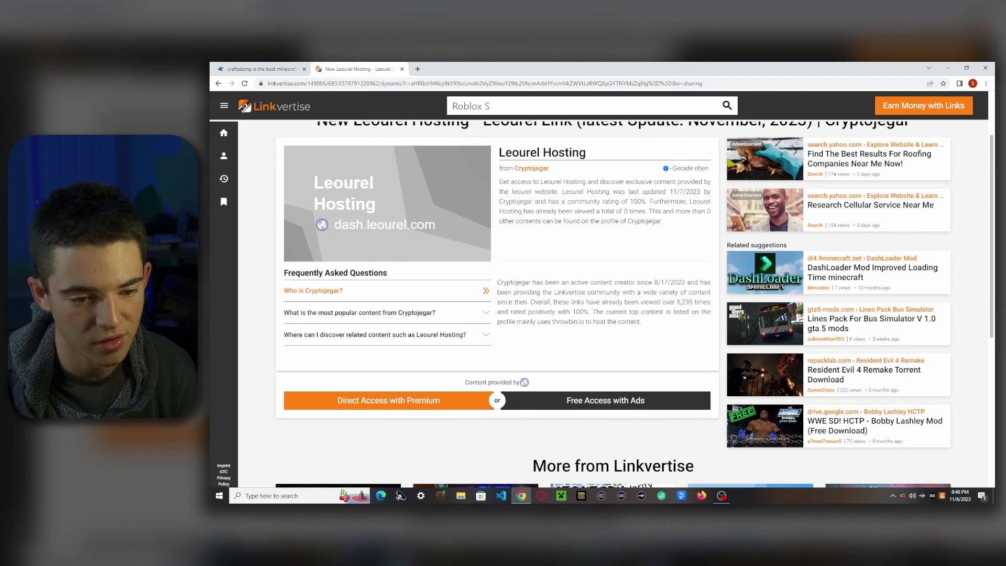
pyautogui.click(604, 401)
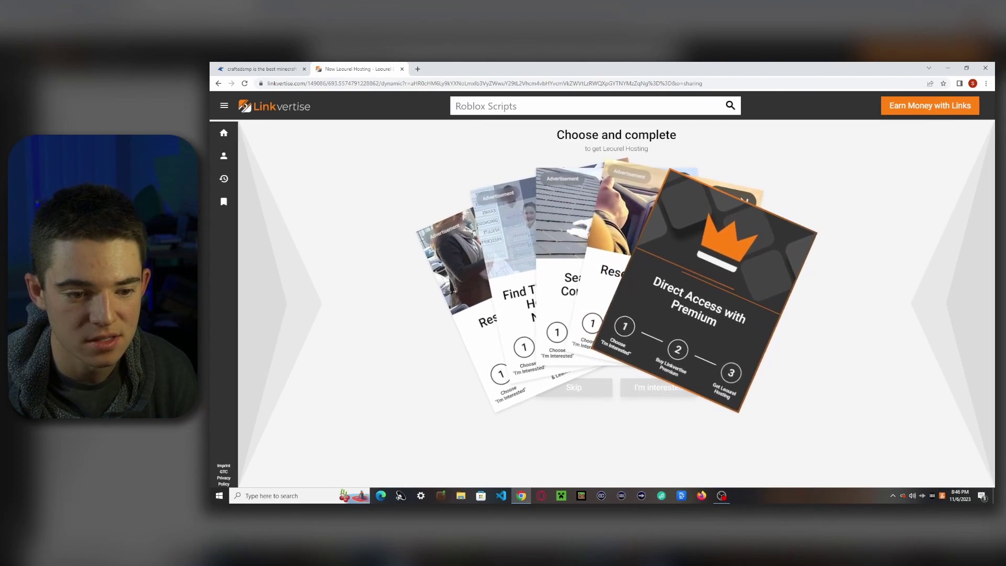
# Step: Skip the premium offer, complete the Research Car Warranty offer, and continue back to the dashboard's earn page
pyautogui.click(574, 388)
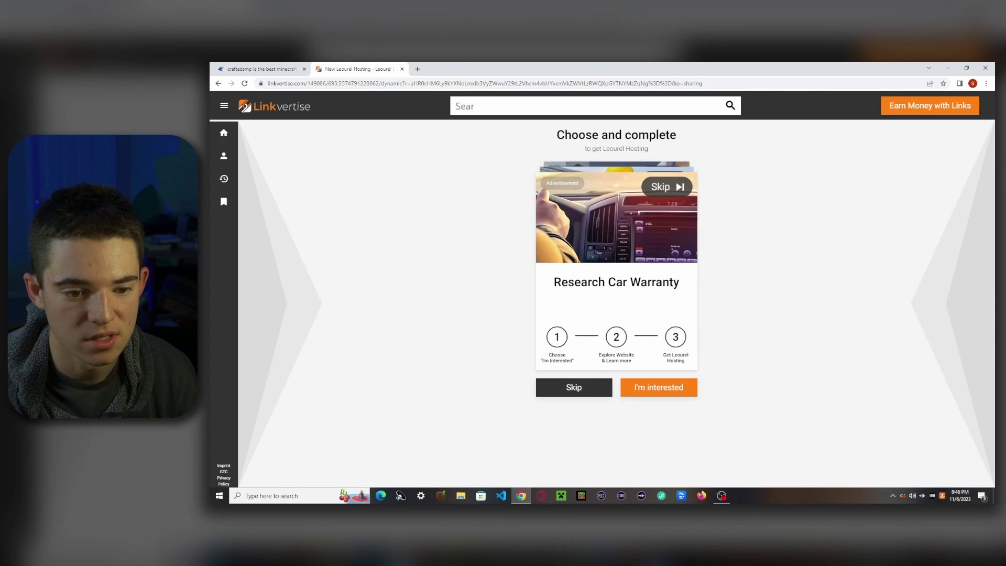
pyautogui.click(658, 388)
pyautogui.click(658, 382)
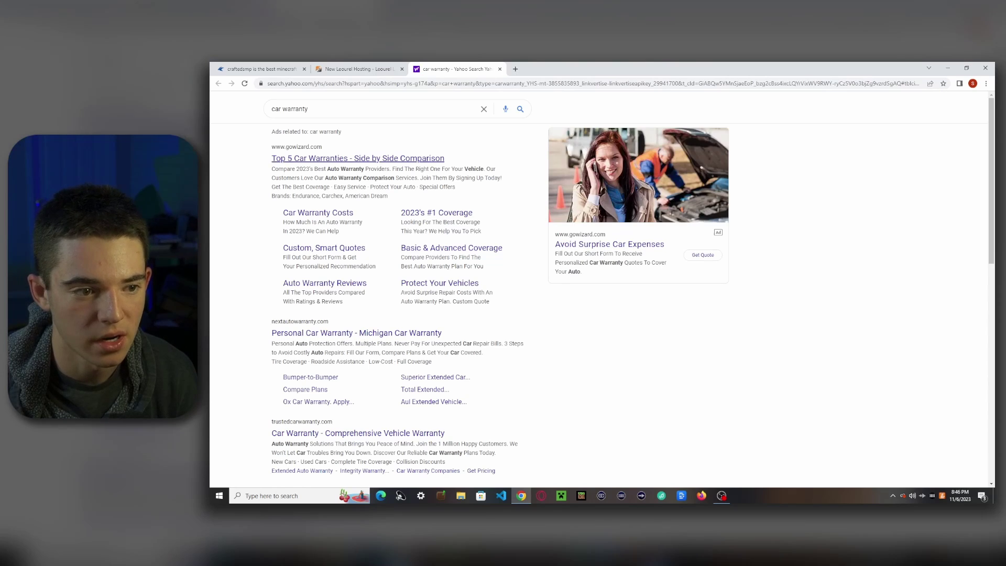
pyautogui.click(359, 69)
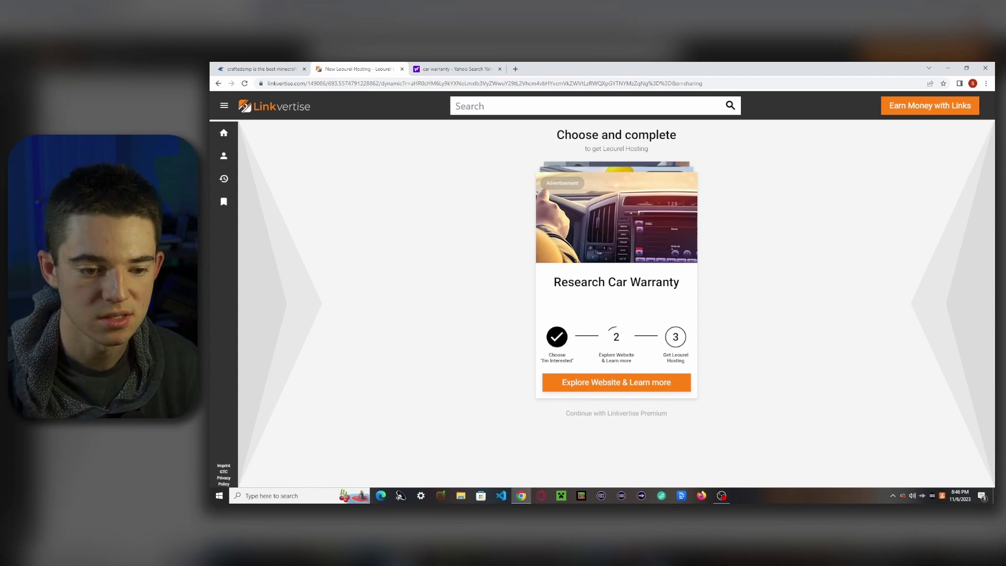
pyautogui.click(616, 413)
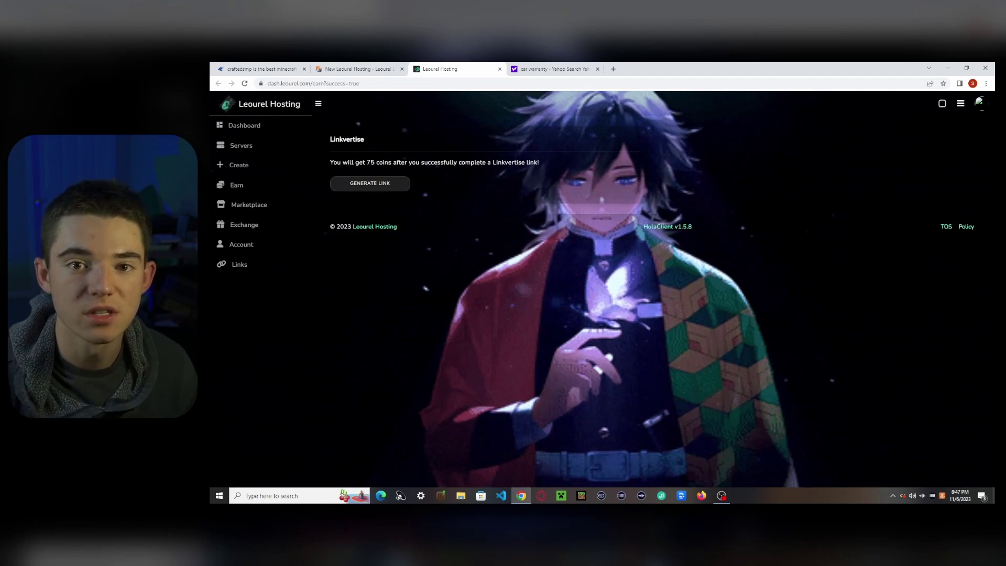
# Step: Examine the marketplace's coin balance and its prices for CPU, RAM, disk, databases, allocations, and server slots
pyautogui.click(249, 204)
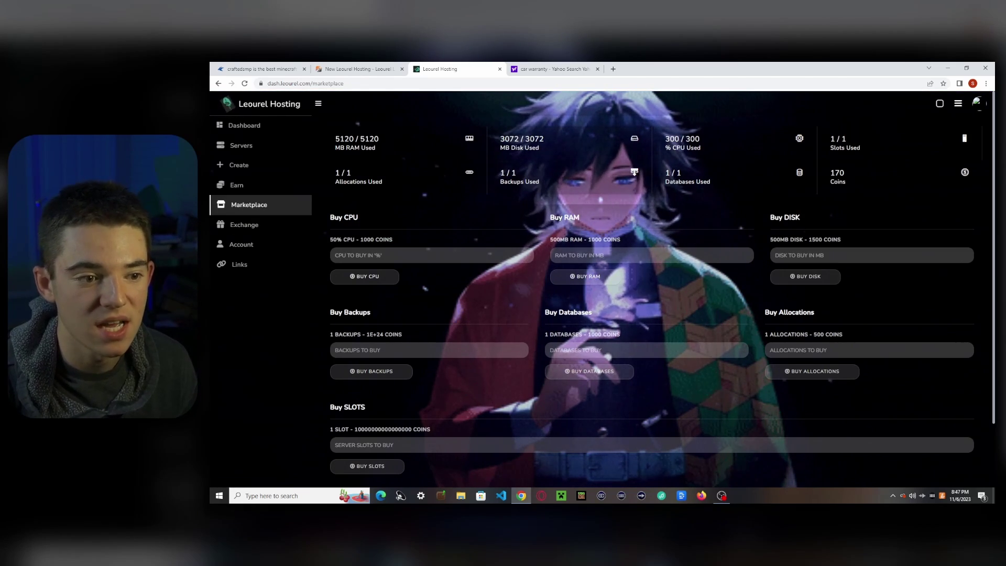
pyautogui.scroll(-2, 601, 200)
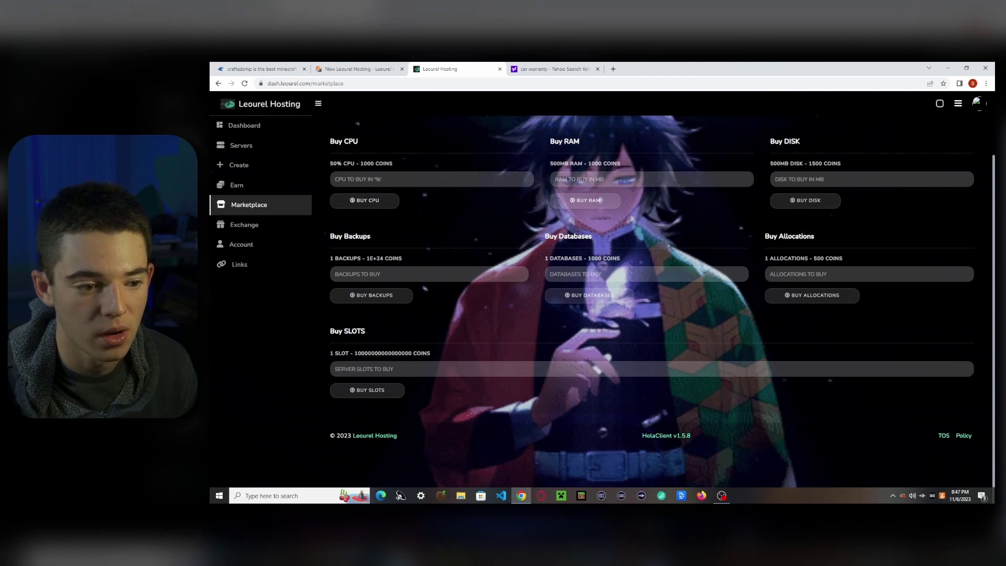
pyautogui.moveTo(354, 353); pyautogui.dragTo(385, 353)
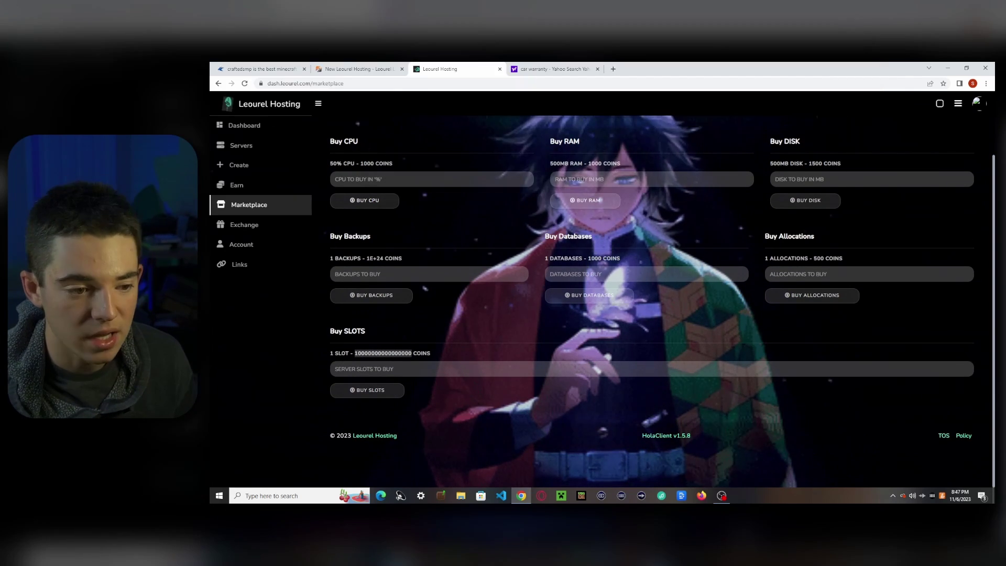
pyautogui.click(608, 322)
pyautogui.scroll(2, 629, 252)
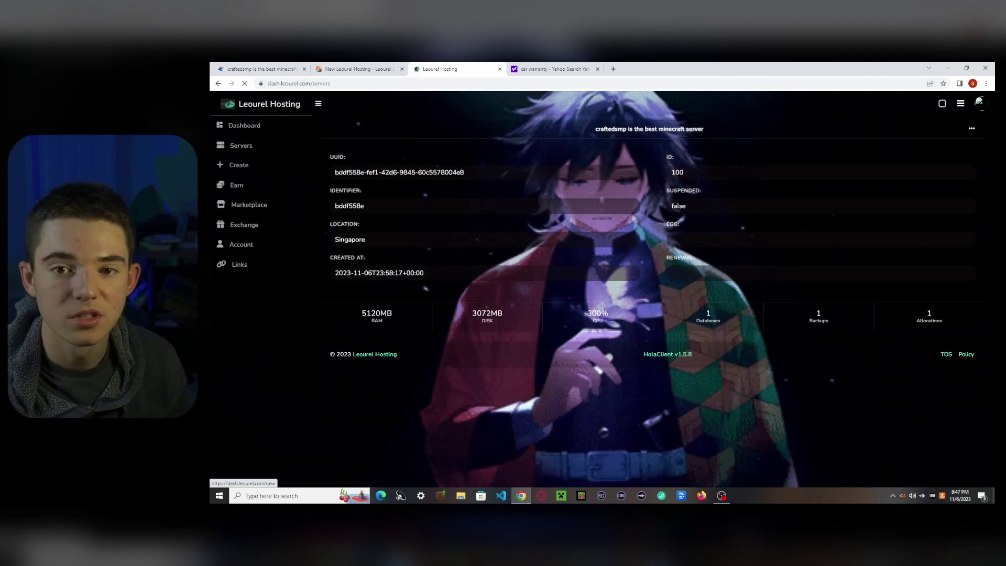
# Step: Go to the dashboard's server overview and show the available actions for the craftedsmp server
pyautogui.click(969, 128)
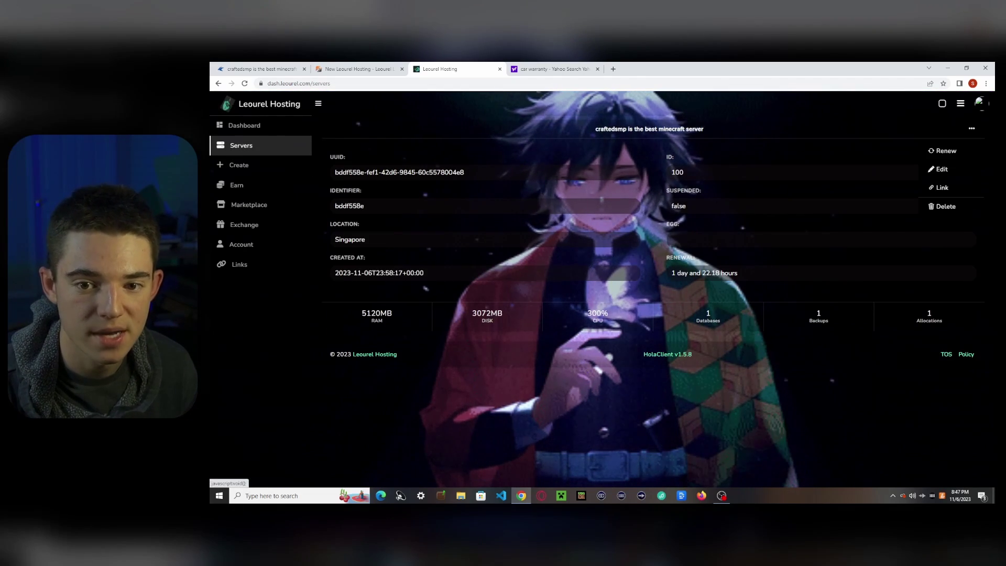